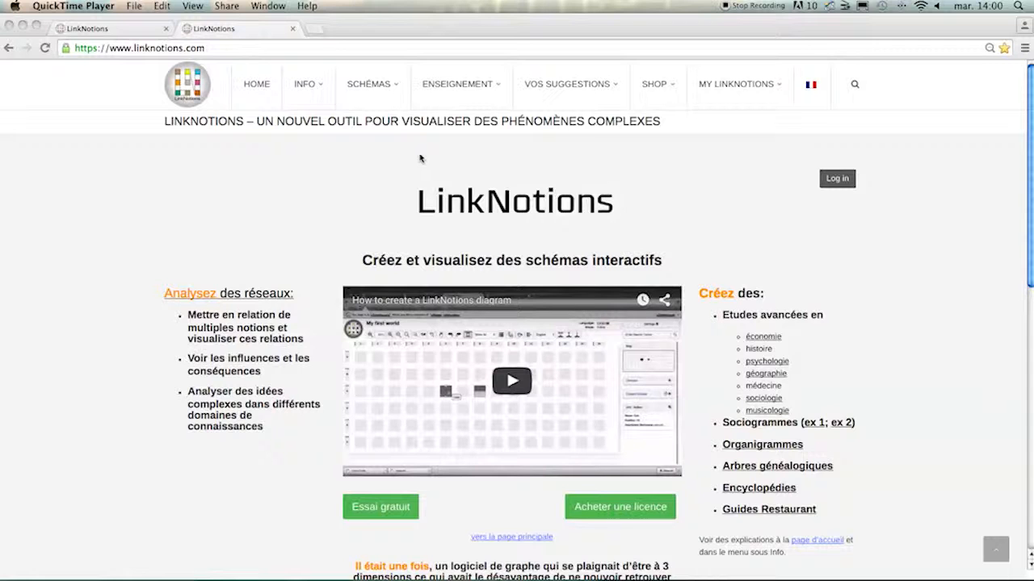
- Log in to the LinkNotions account with the account e-mail and password
click(121, 48)
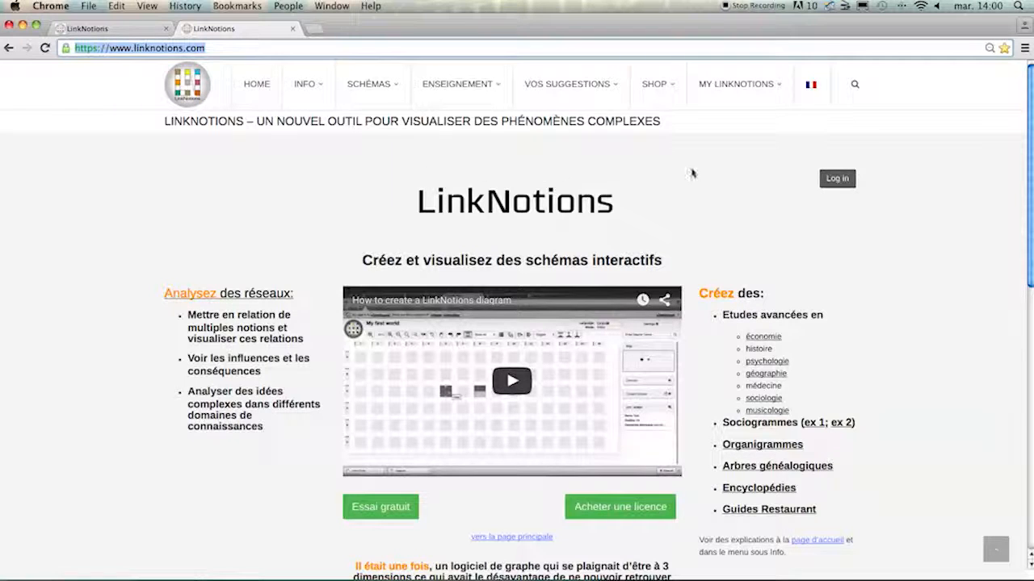
click(836, 178)
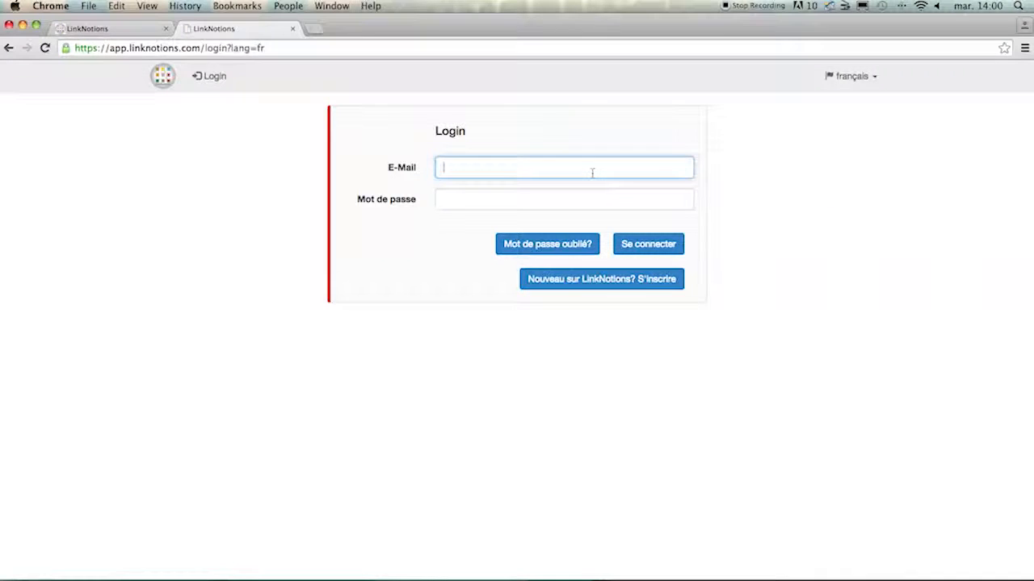
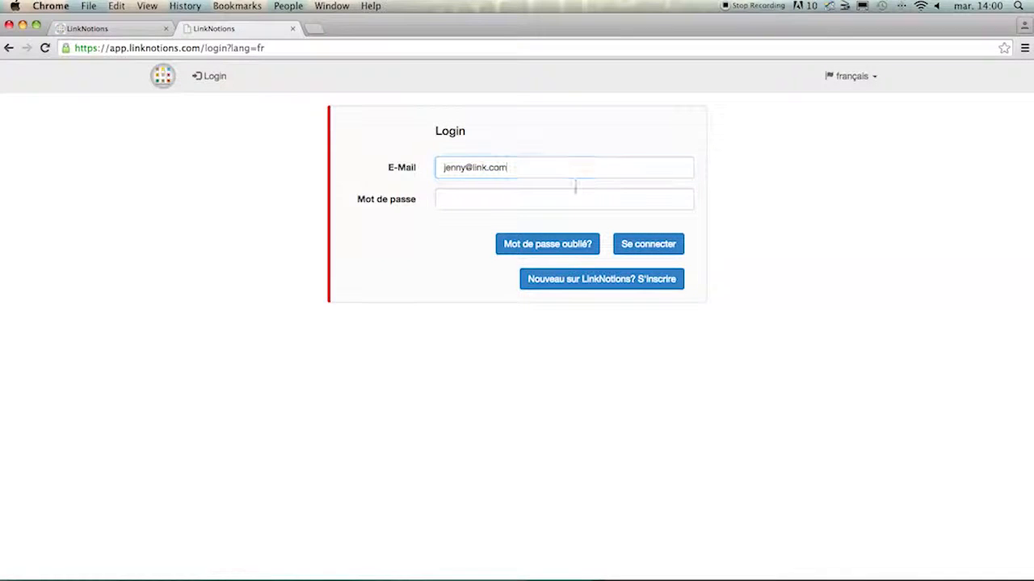
click(574, 194)
text(••)
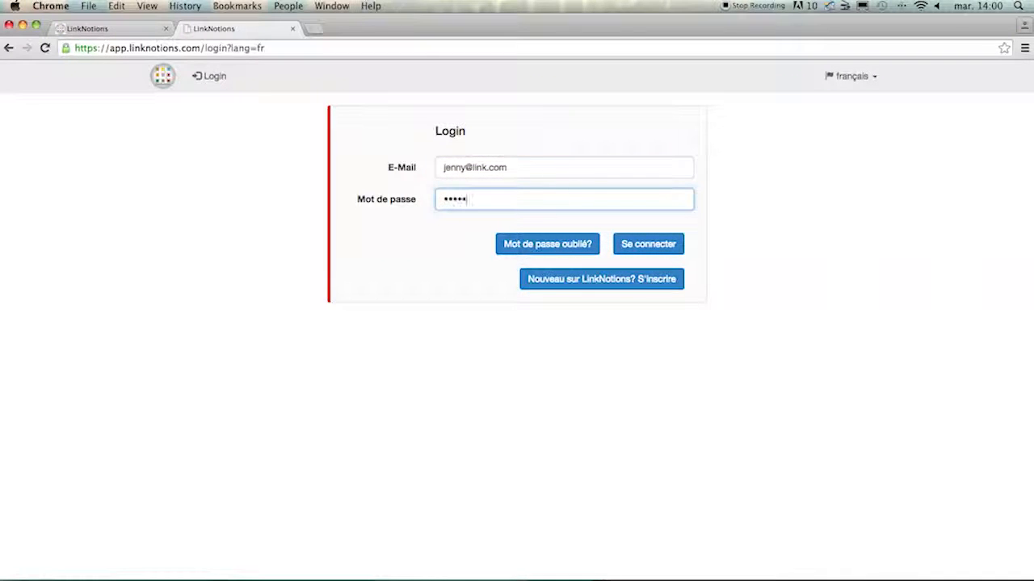
click(669, 249)
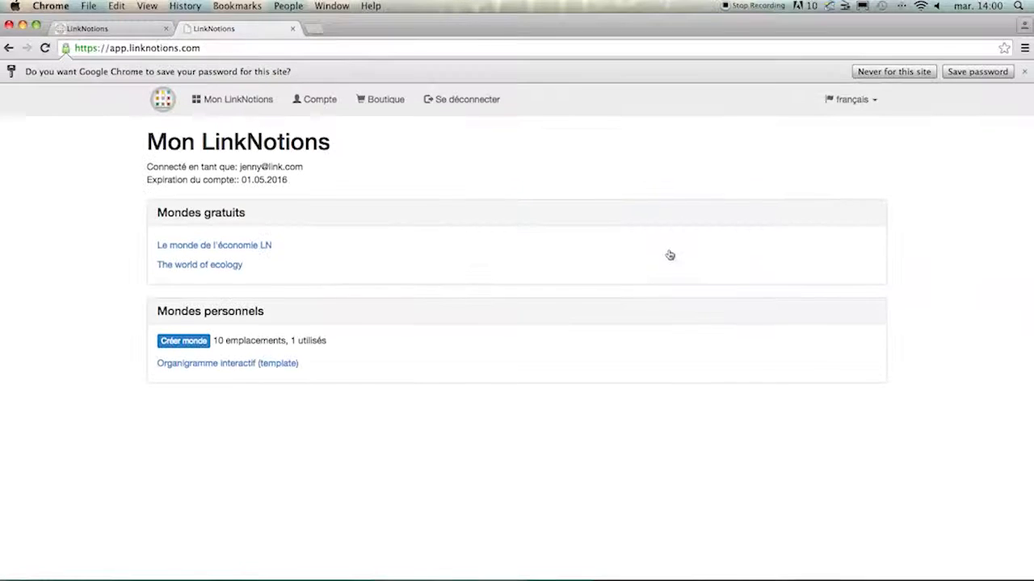
- Open the personal world "Organigramme interactif (template)" for editing and create a notion at B8 named "vice président" plus the person's first name
mouse_move(289, 358)
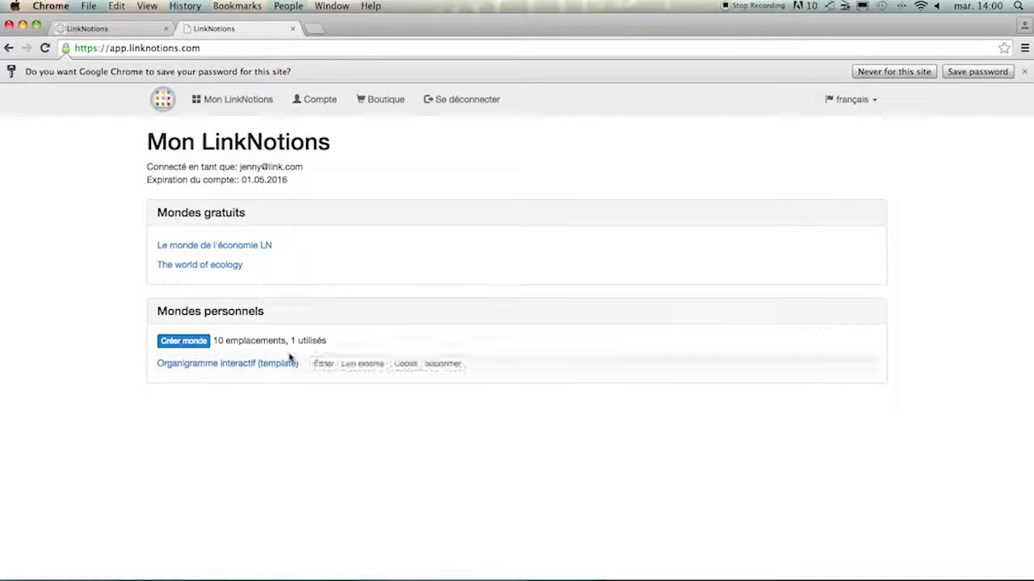
click(321, 365)
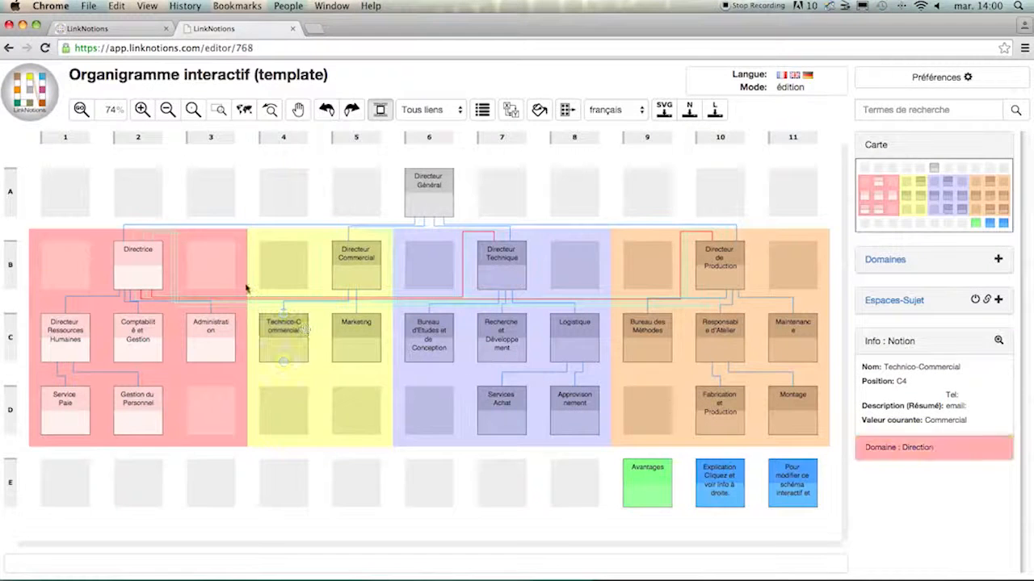
click(575, 259)
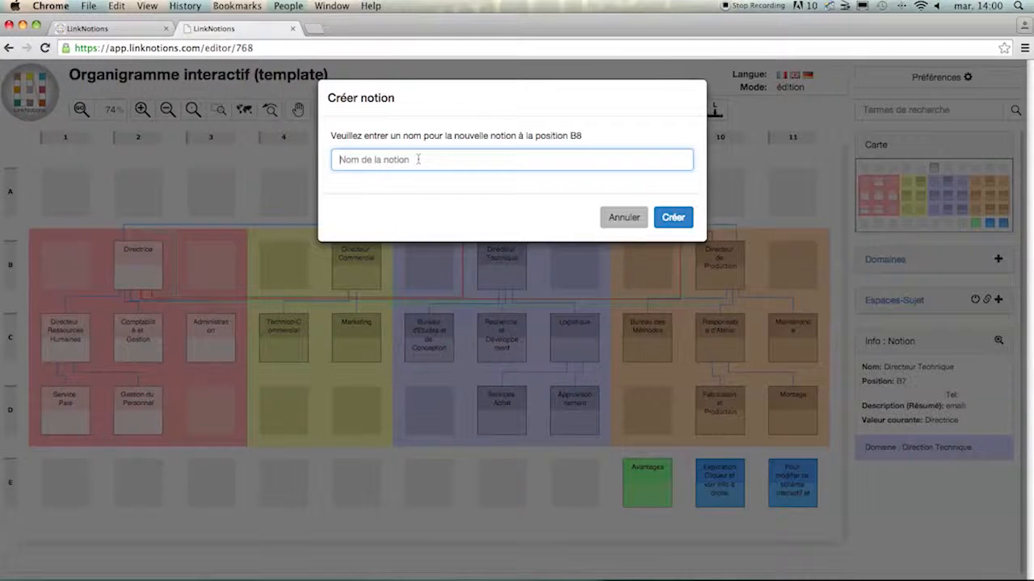
text(vice)
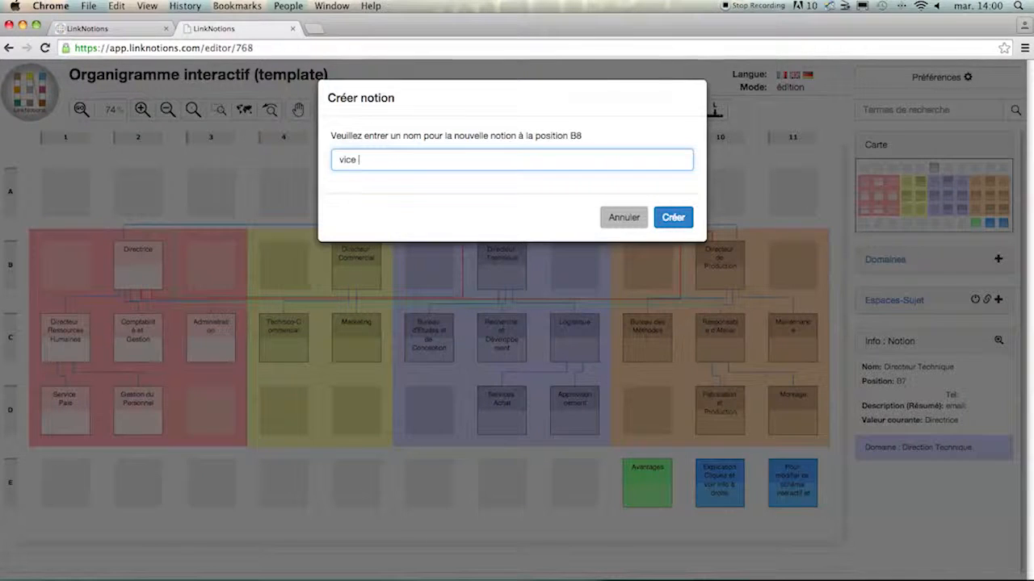
text( président )
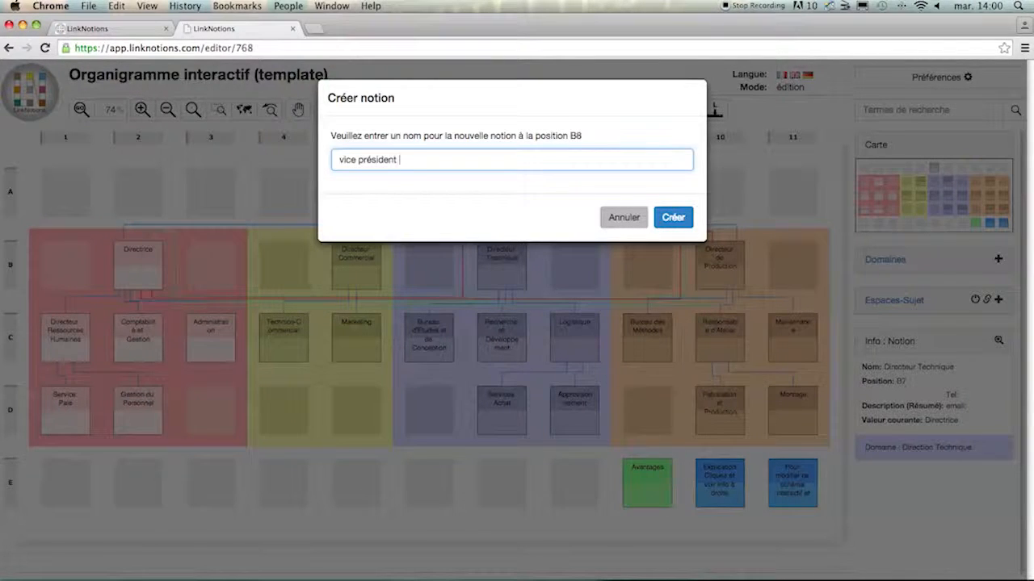
text(Albert)
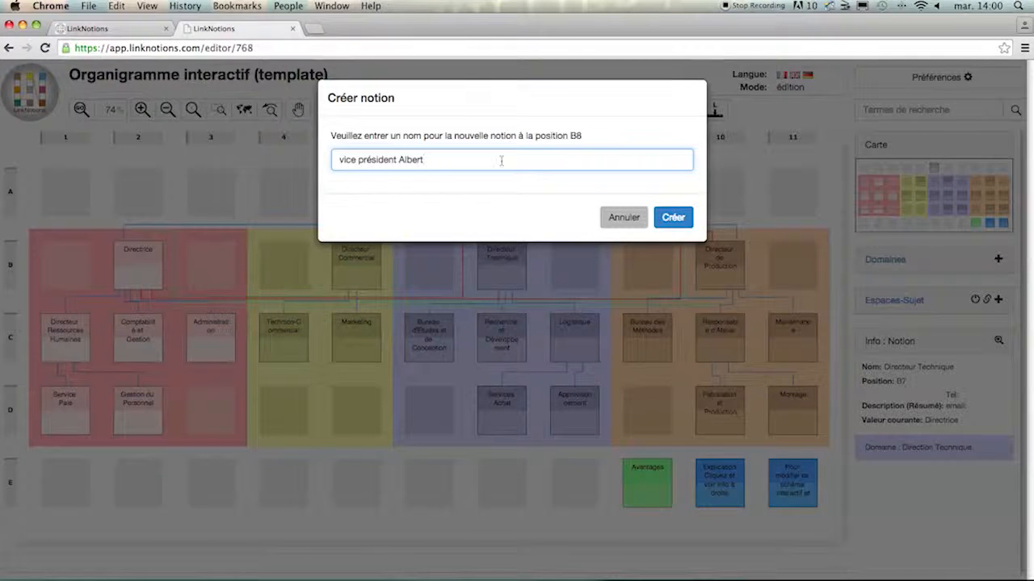
click(686, 223)
mouse_move(578, 262)
mouse_down()
mouse_move(651, 264)
mouse_move(565, 262)
mouse_up()
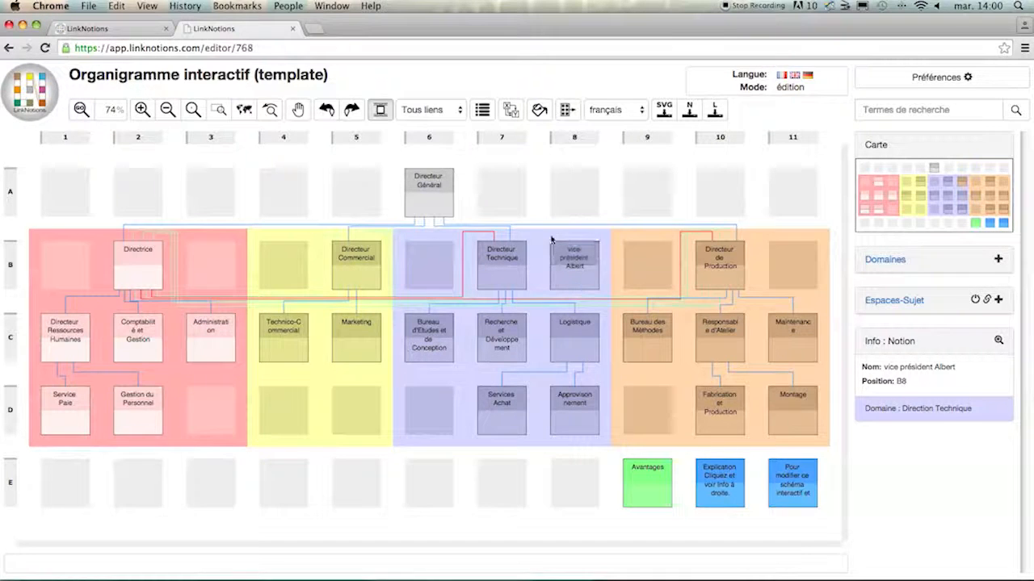
- Edit the name of the Directeur Général notion at A6, replacing it with the person's full name followed by "Président"
click(441, 186)
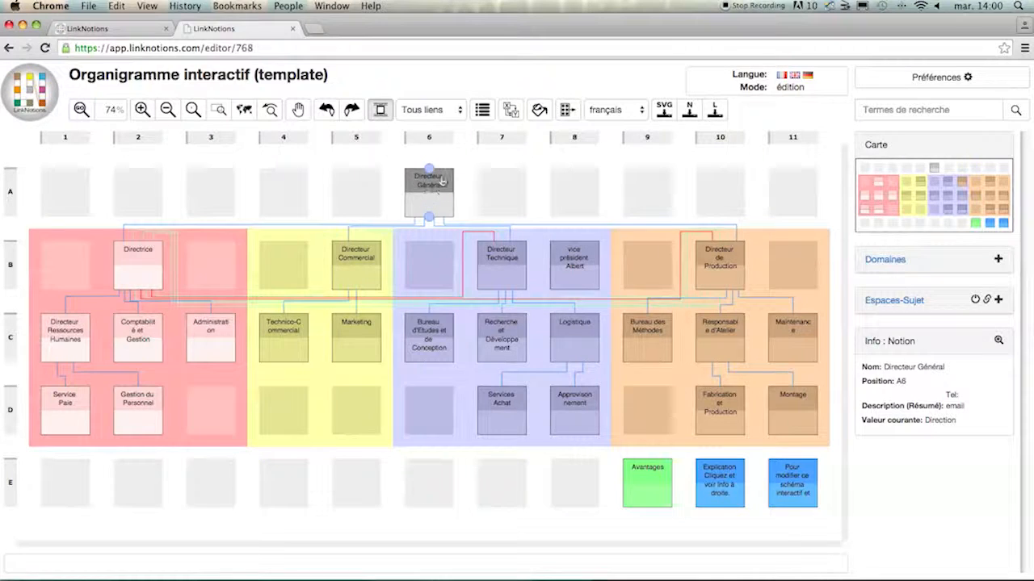
right_click(441, 181)
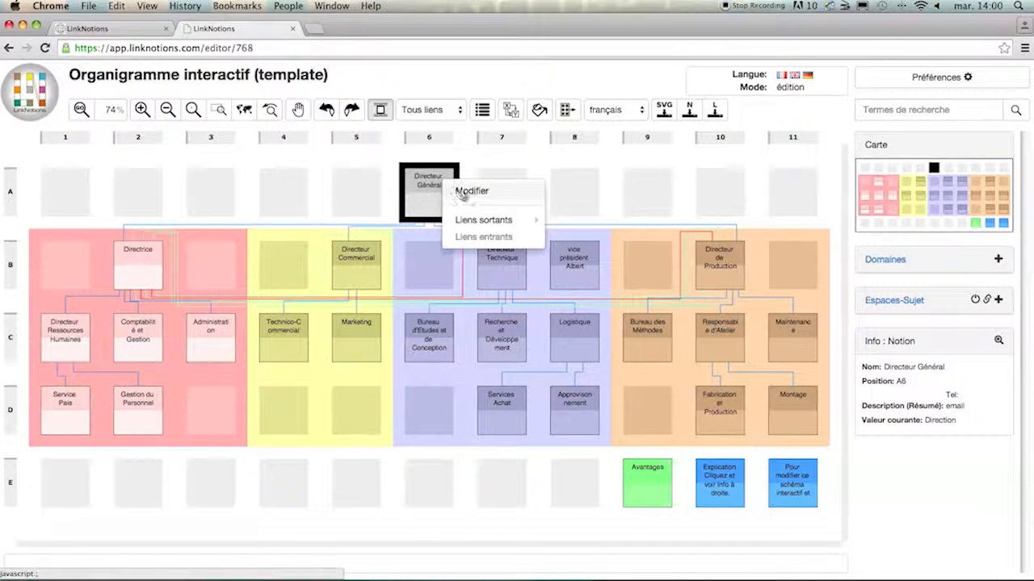
click(464, 195)
click(453, 185)
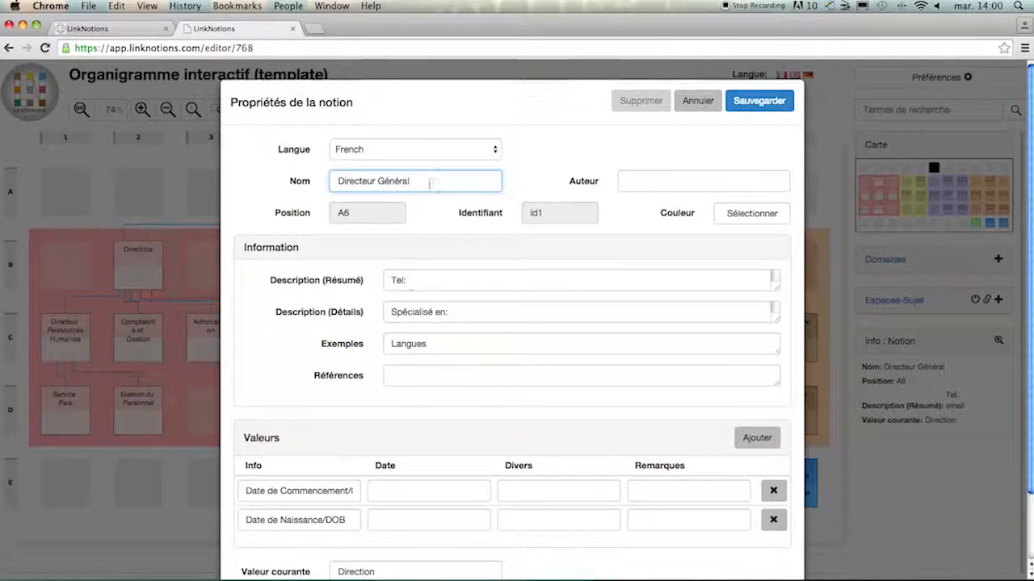
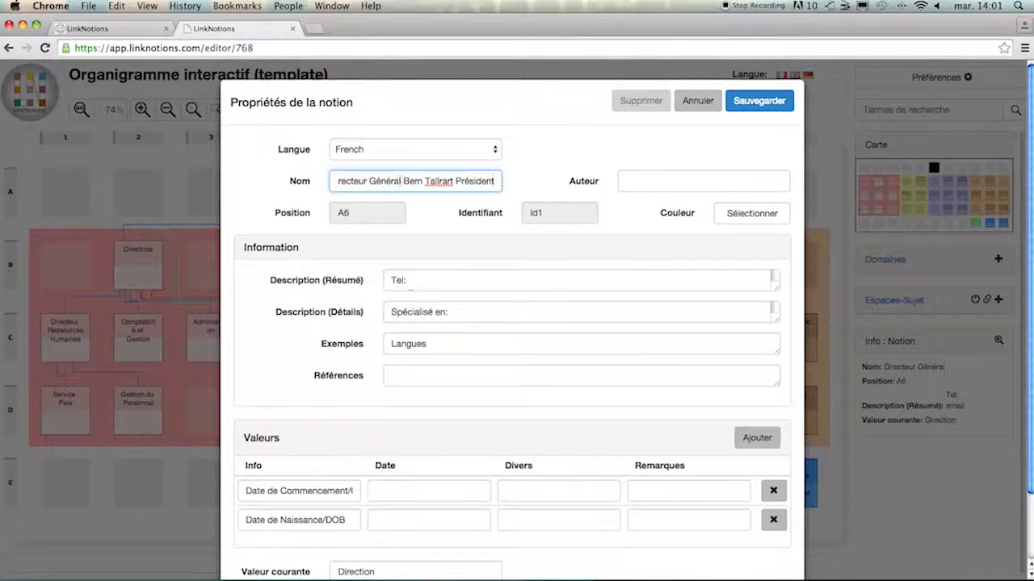
double_click(400, 181)
drag(401, 181, 308, 184)
key(BackSpace)
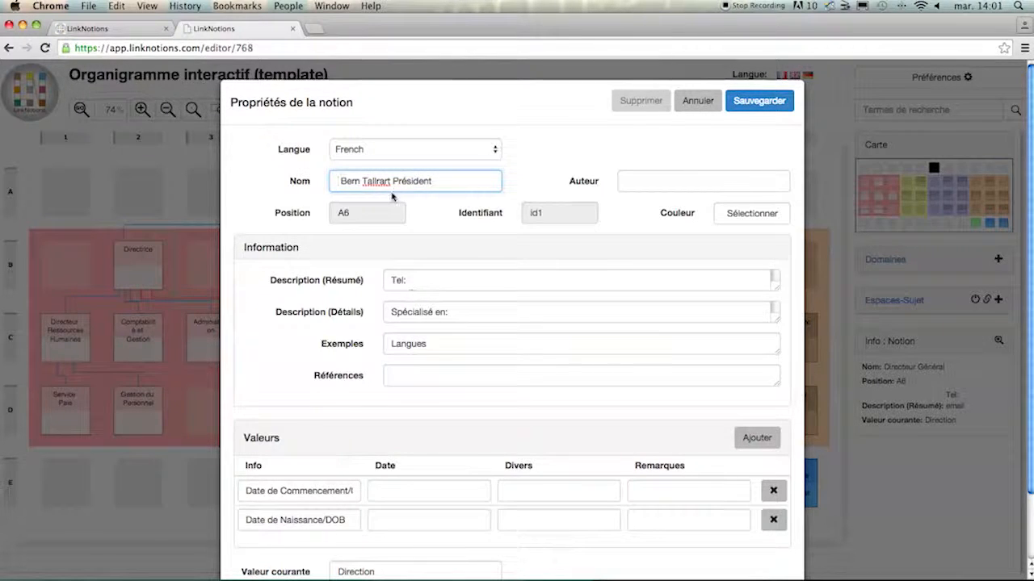
- Add the German name "Präsident" to the A6 notion and save its properties
scroll(404, 342, down, 2)
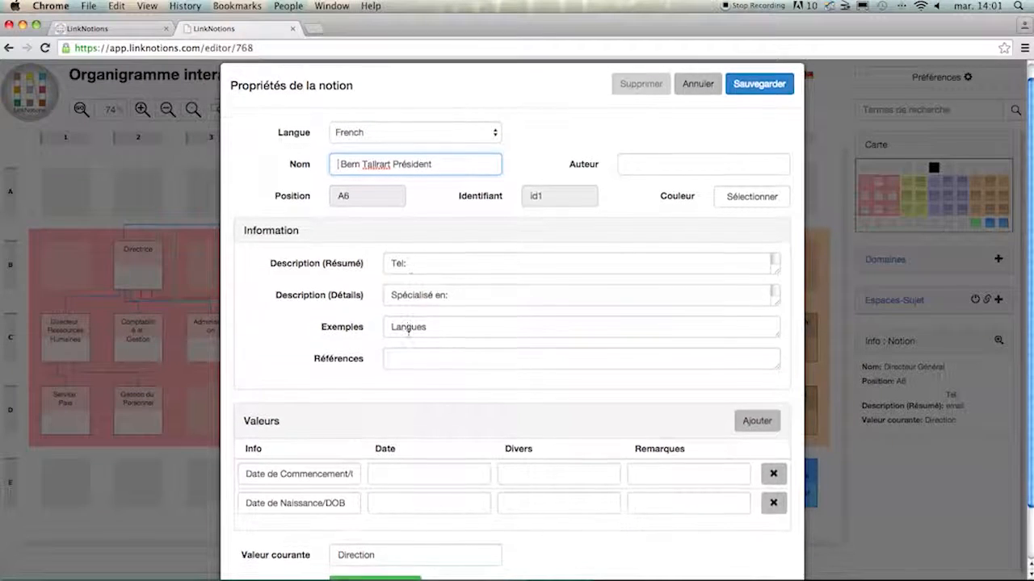
scroll(410, 337, down, 1)
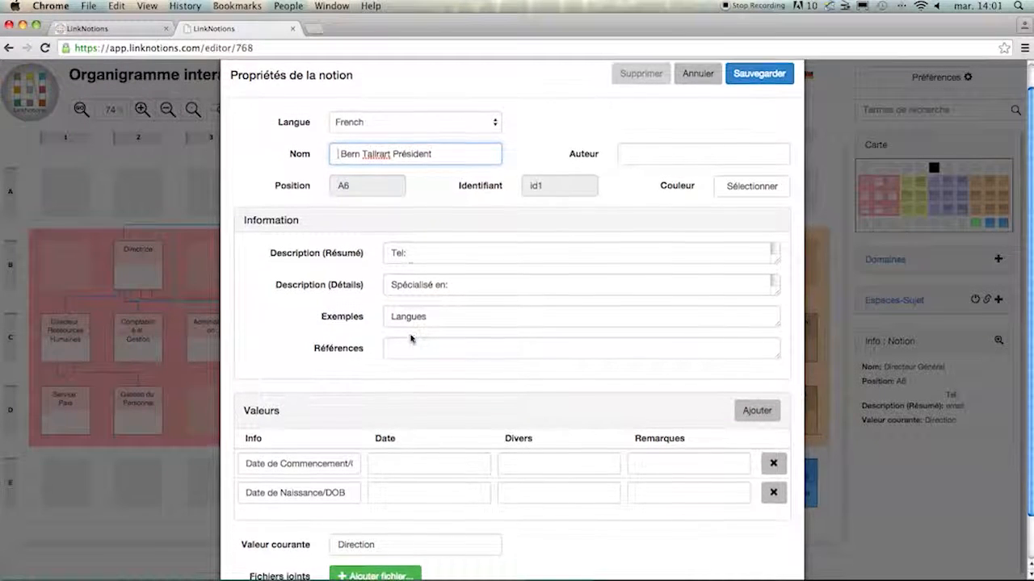
scroll(410, 335, down, 2)
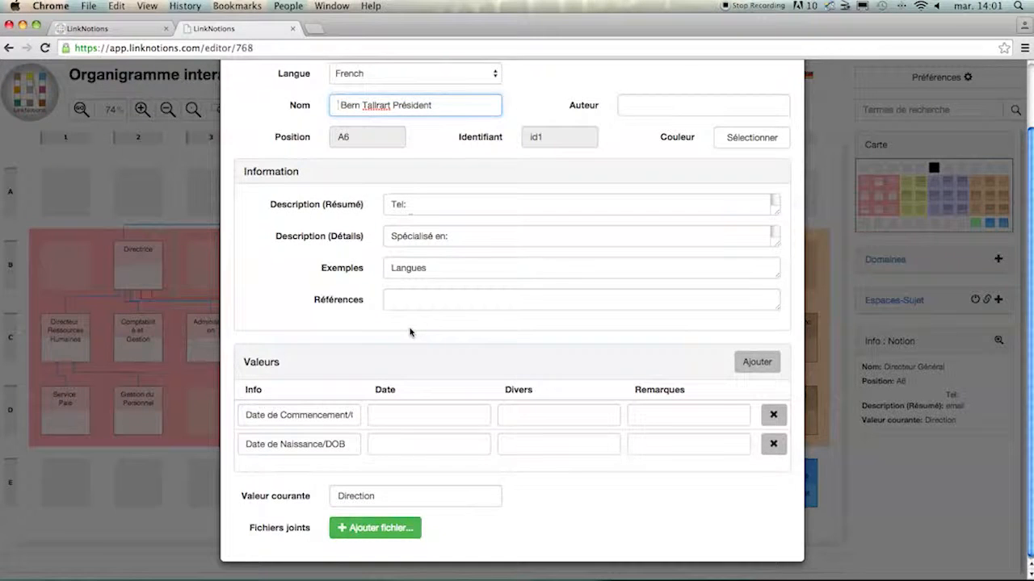
scroll(409, 332, down, 1)
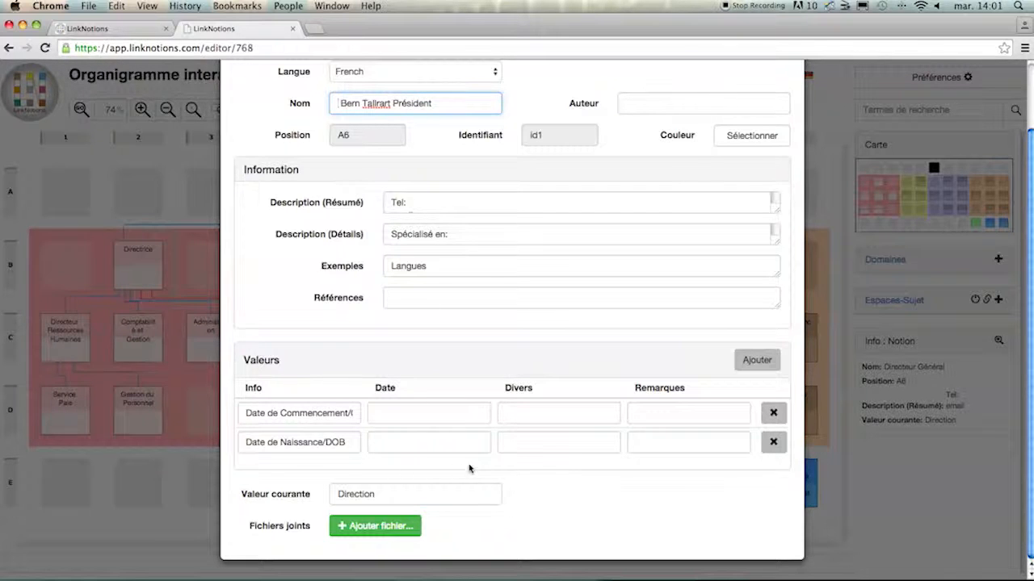
click(295, 459)
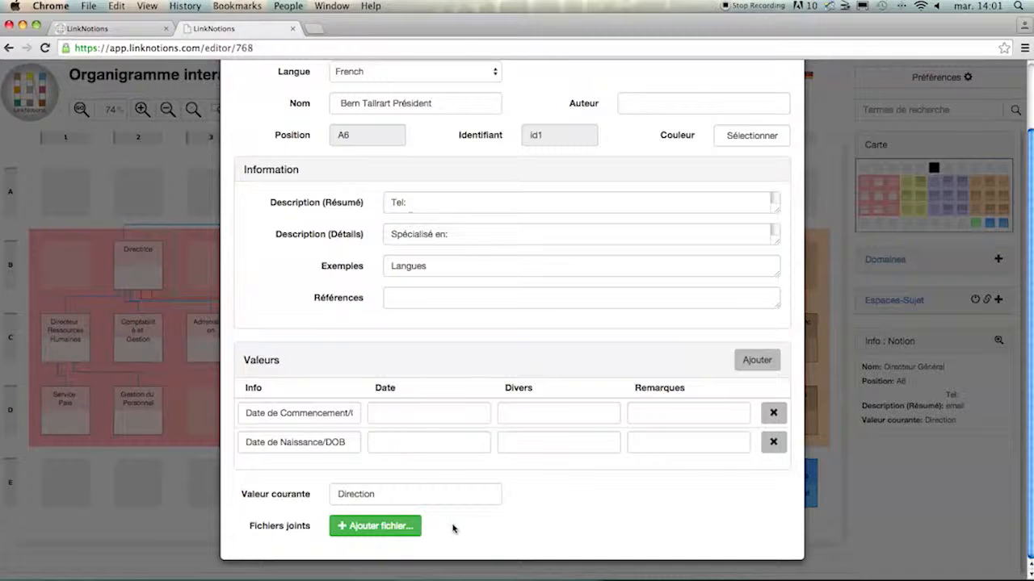
scroll(474, 529, up, 3)
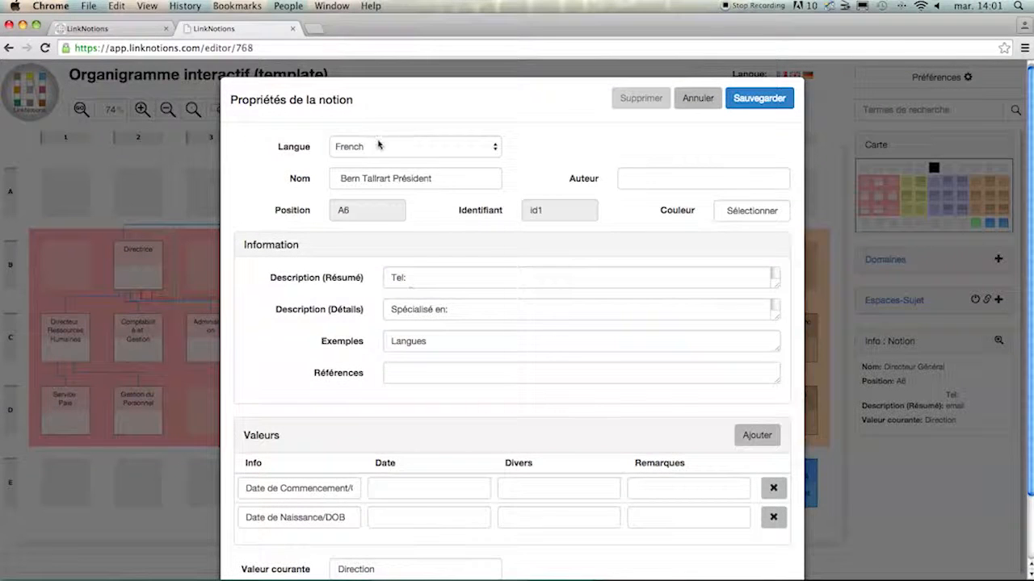
click(378, 144)
click(365, 159)
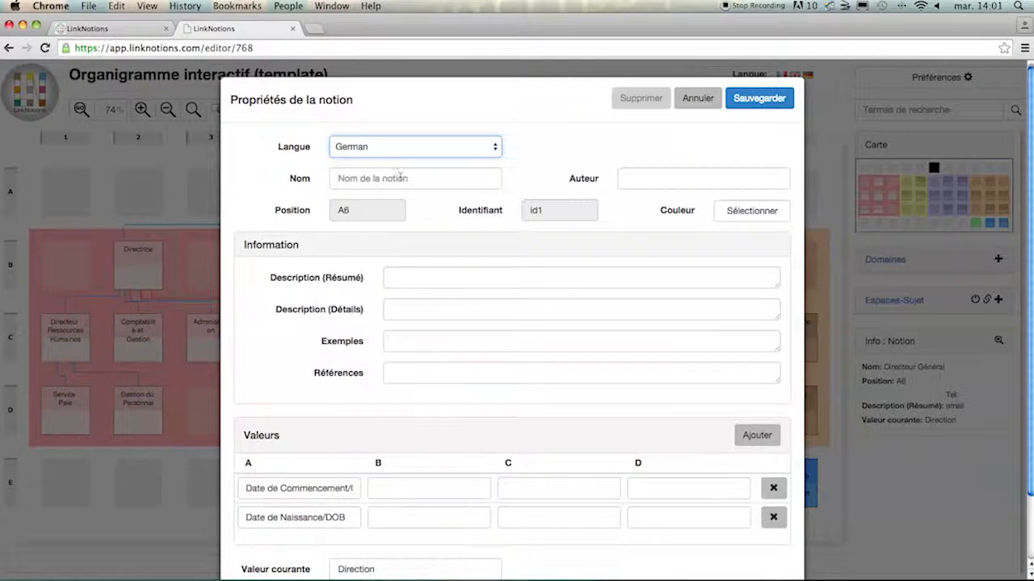
text(Präsident)
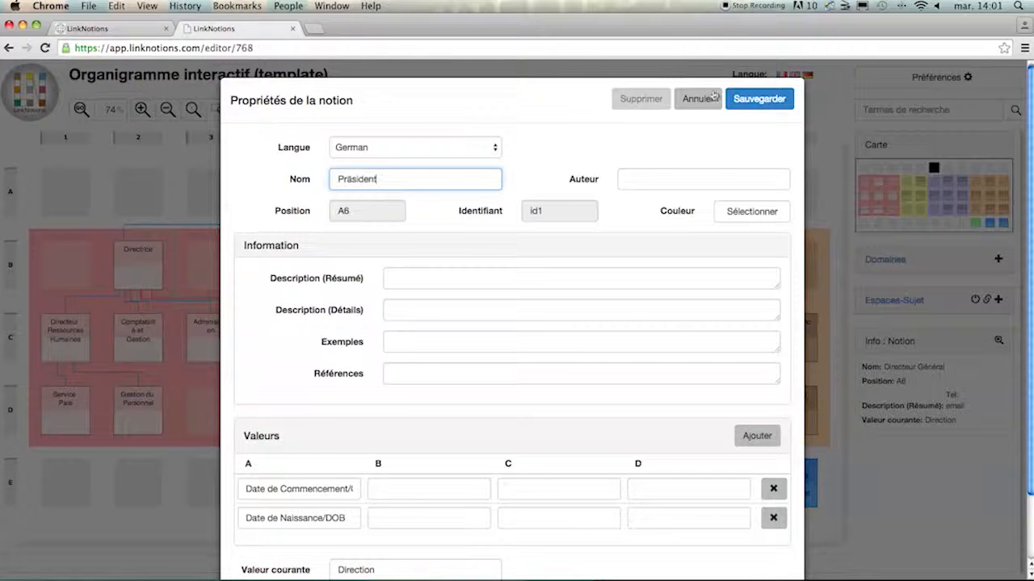
click(751, 99)
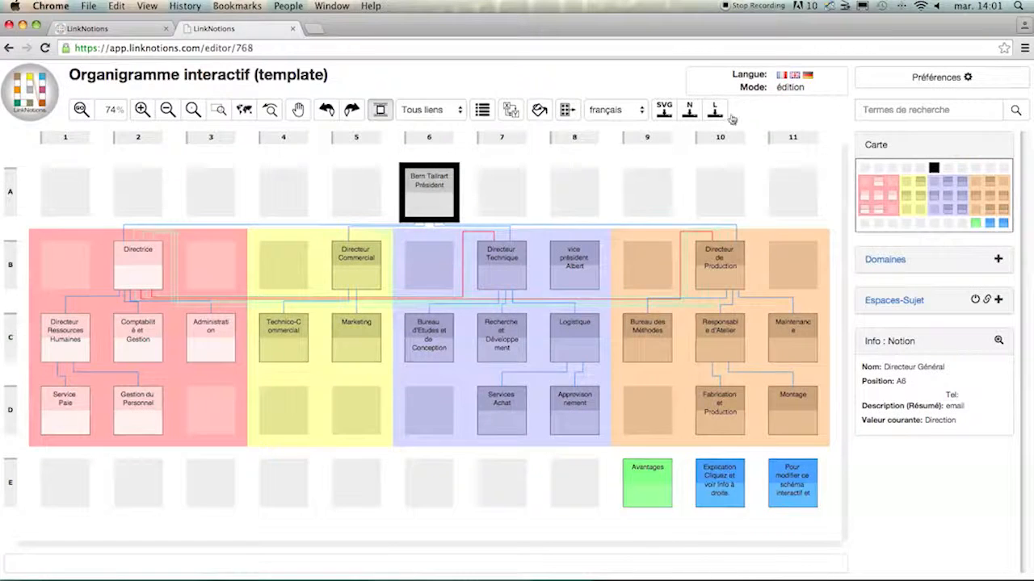
- View the supplementary information of the president's notion at A6
click(538, 175)
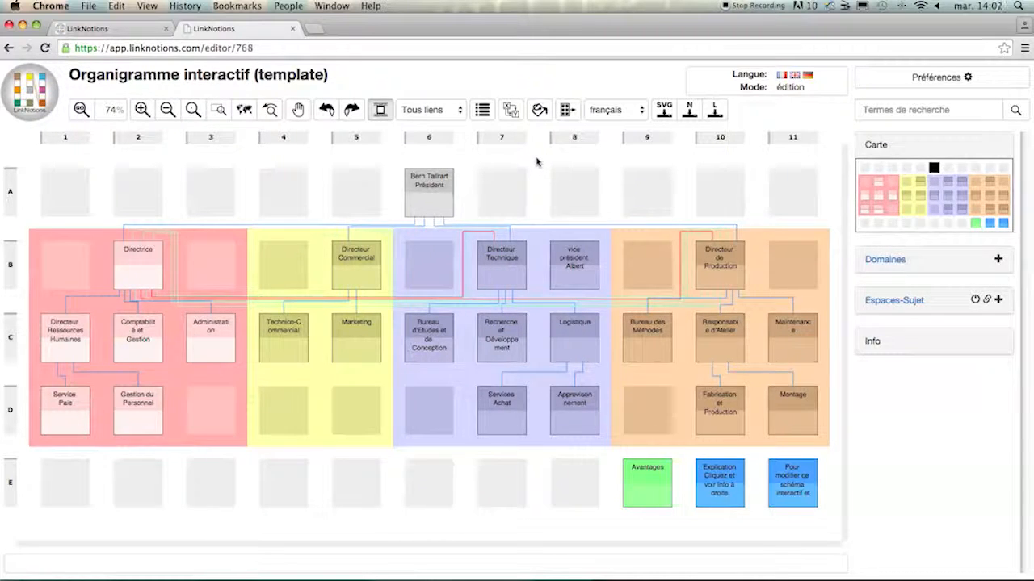
click(434, 181)
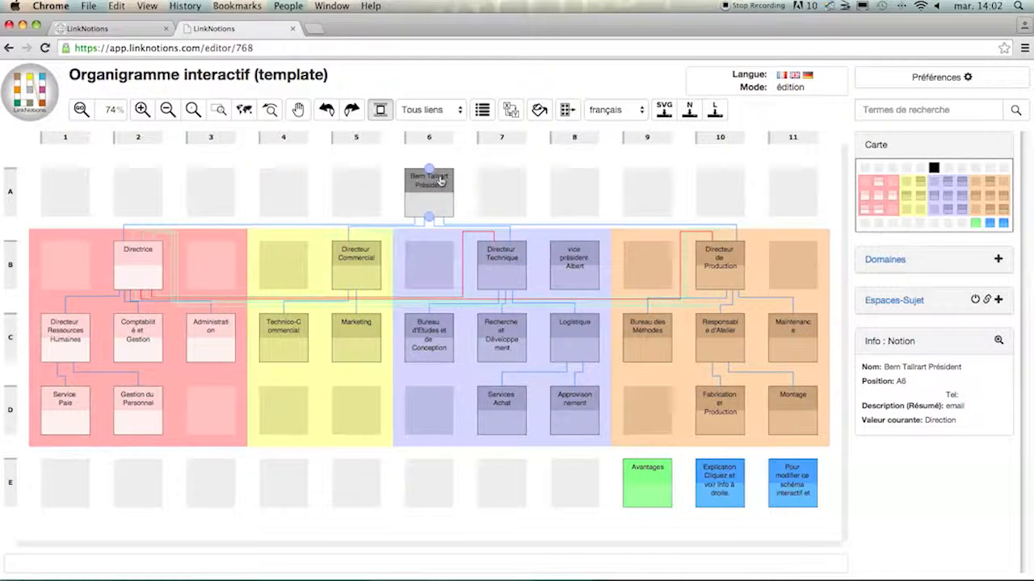
click(439, 181)
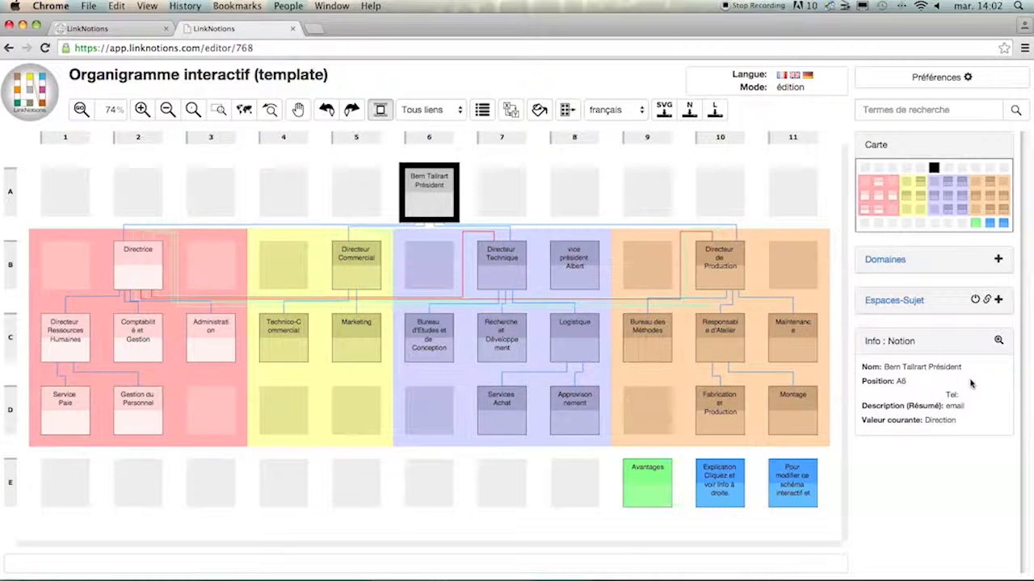
click(999, 341)
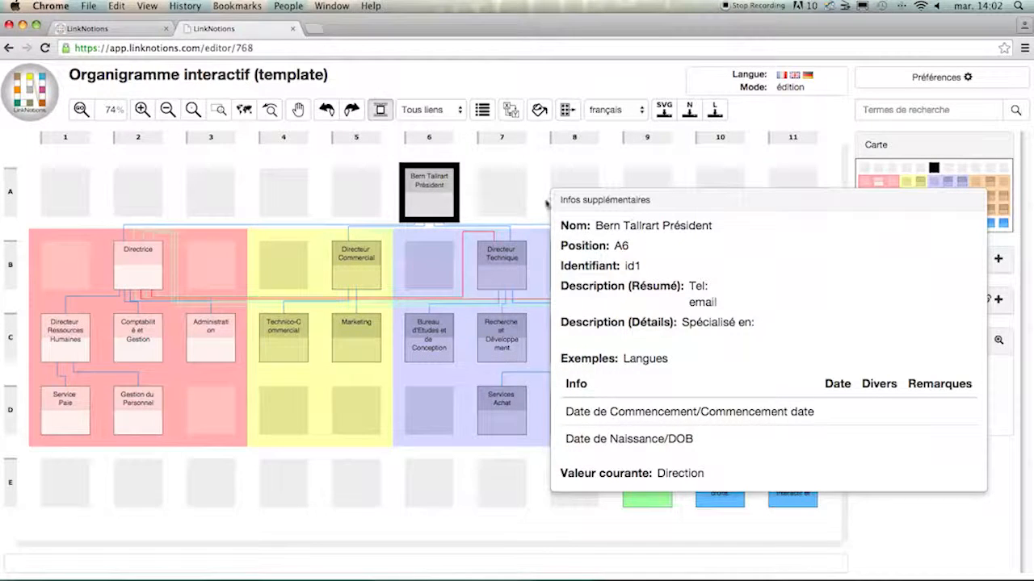
click(471, 189)
- Display the diagram's content in German and switch it back to French
click(607, 110)
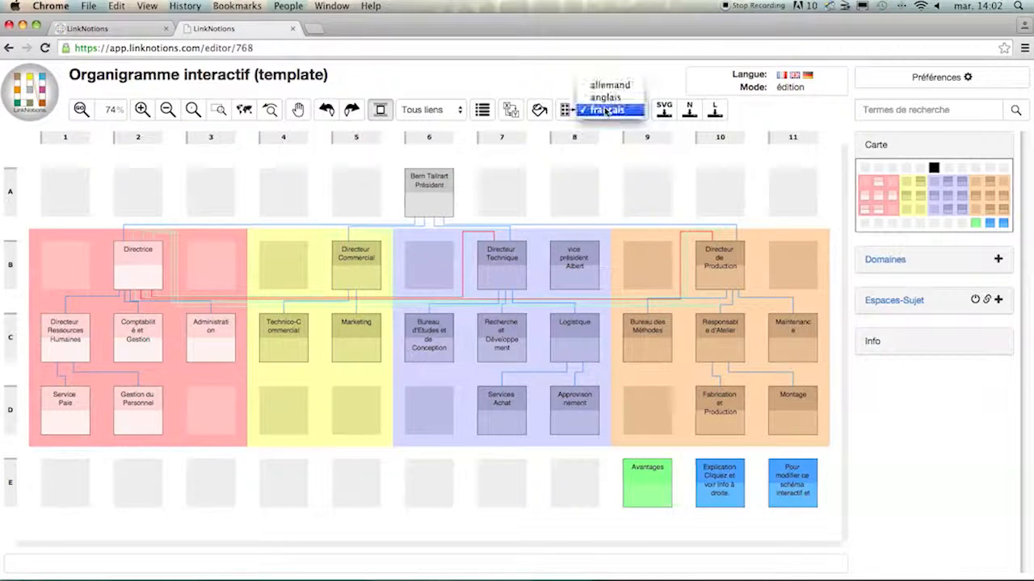
click(608, 85)
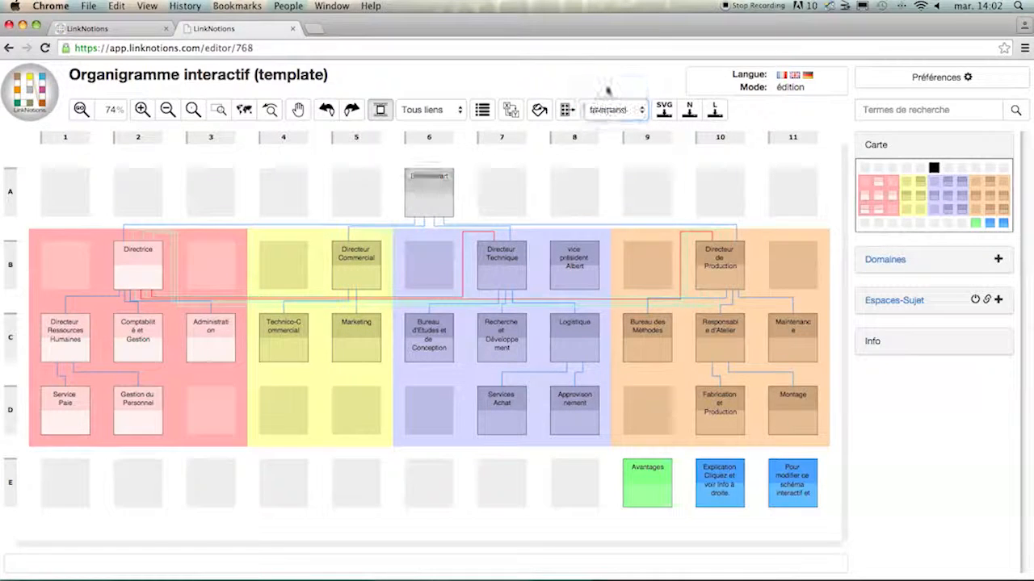
click(611, 110)
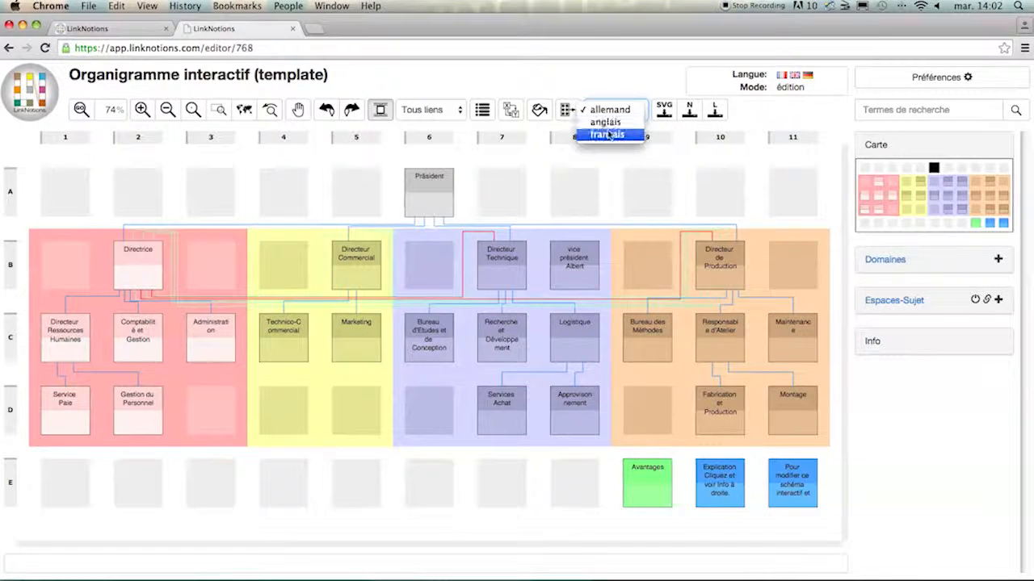
click(606, 134)
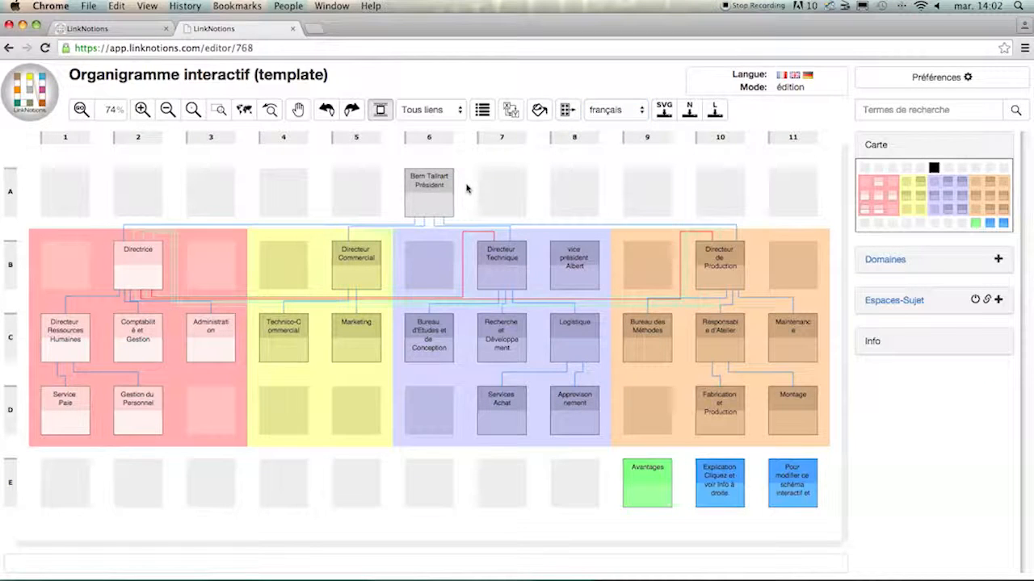
- View the properties of the link from the president's notion at A6 to Directeur de Production and close them
click(541, 226)
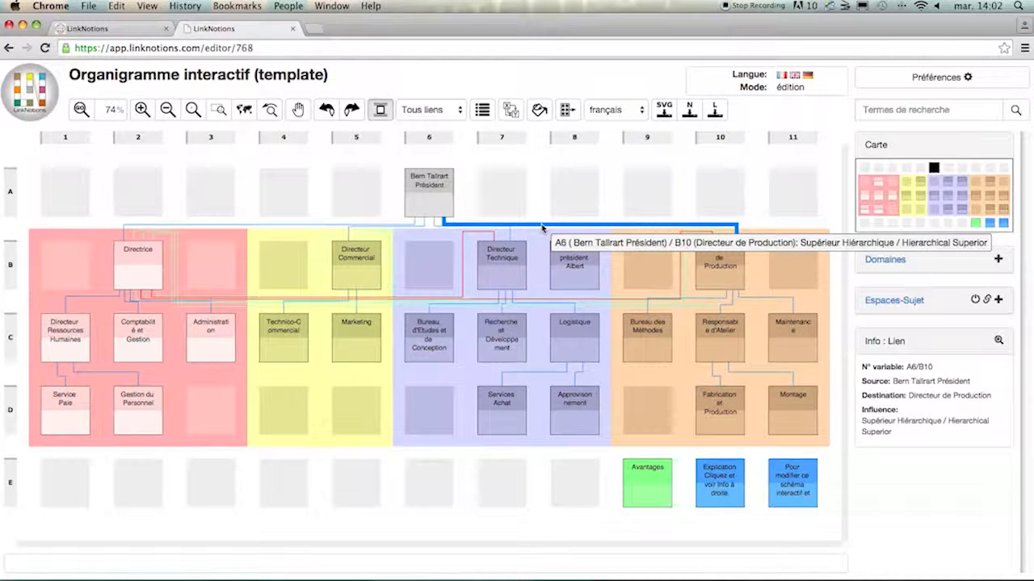
double_click(541, 227)
click(696, 102)
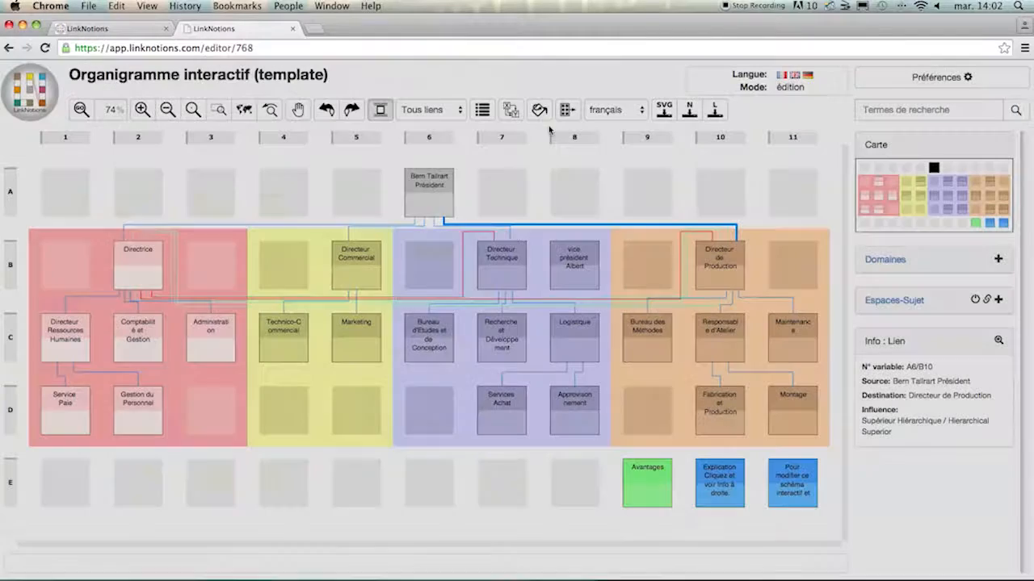
- Open the president's outgoing link to Directeur de Production, review the available influence types, and close its properties
right_click(443, 207)
mouse_move(485, 242)
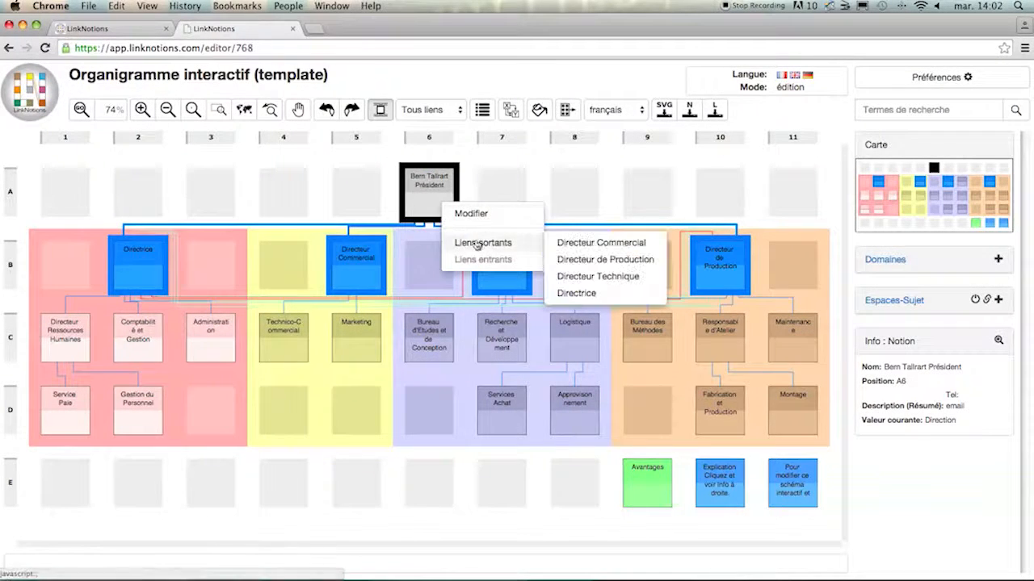
click(590, 260)
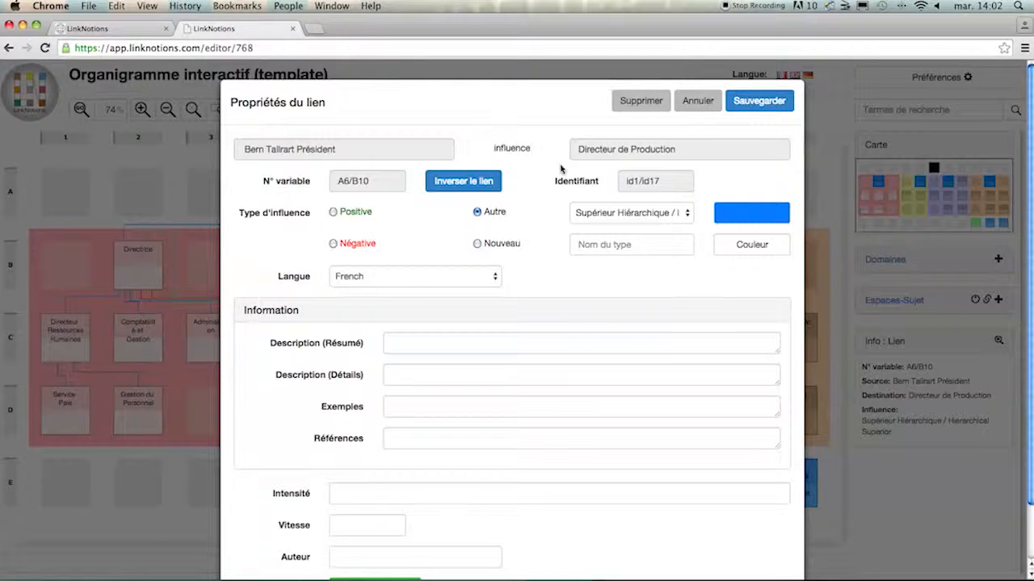
click(599, 214)
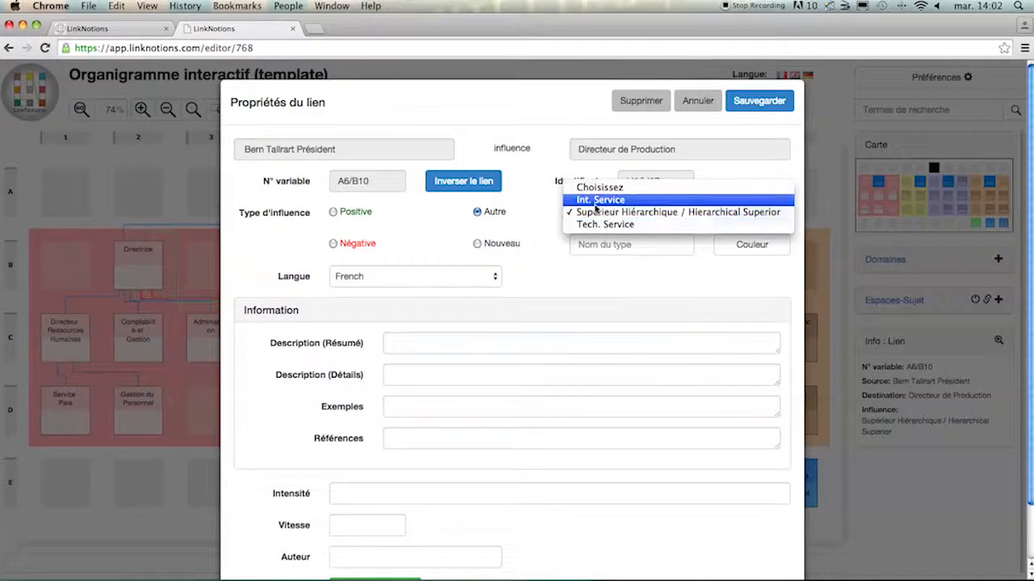
click(549, 222)
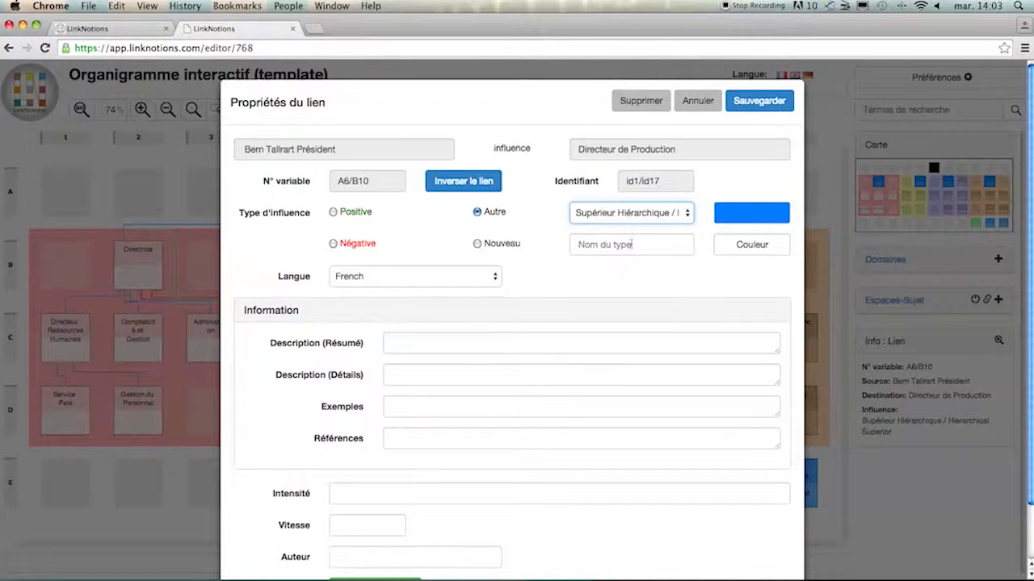
click(687, 101)
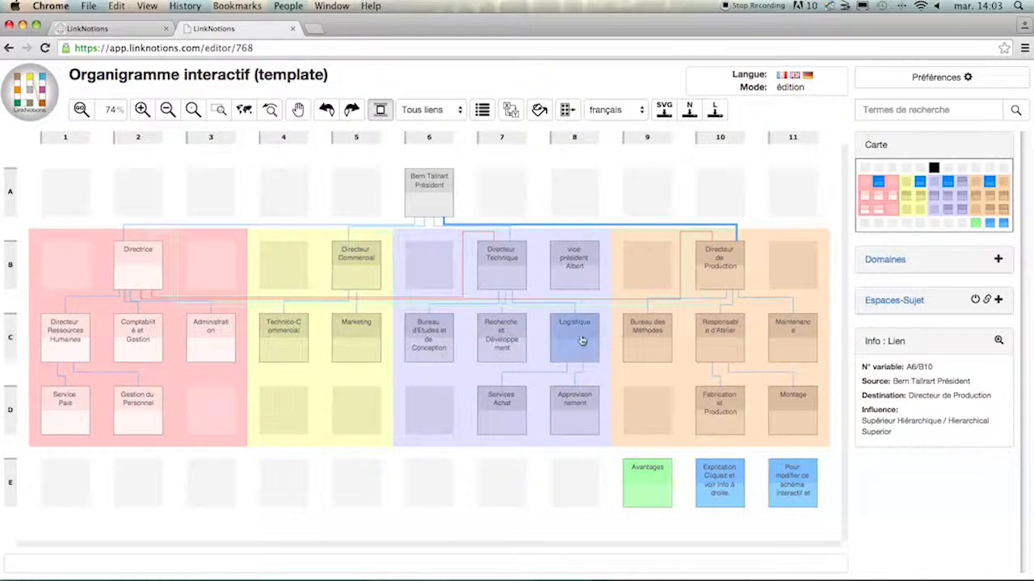
- Create another link from the president's notion to Directeur de Production with a new influence type named "est père de"
click(708, 254)
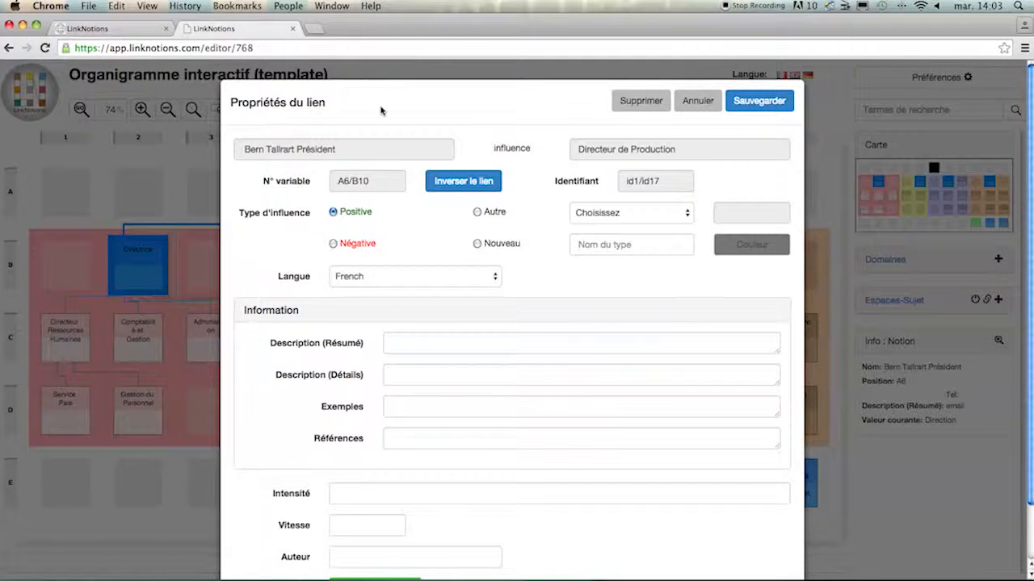
click(596, 219)
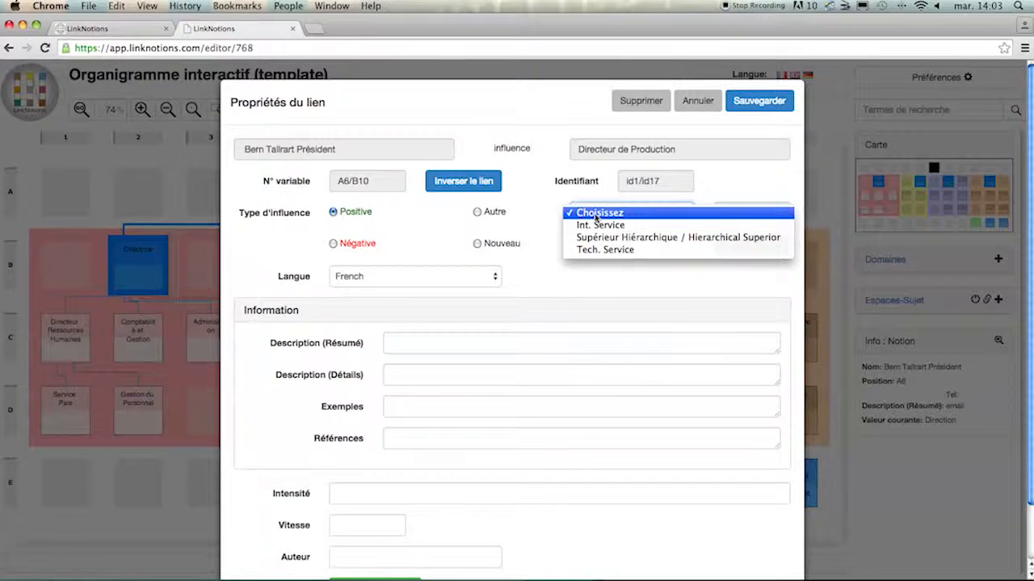
click(596, 216)
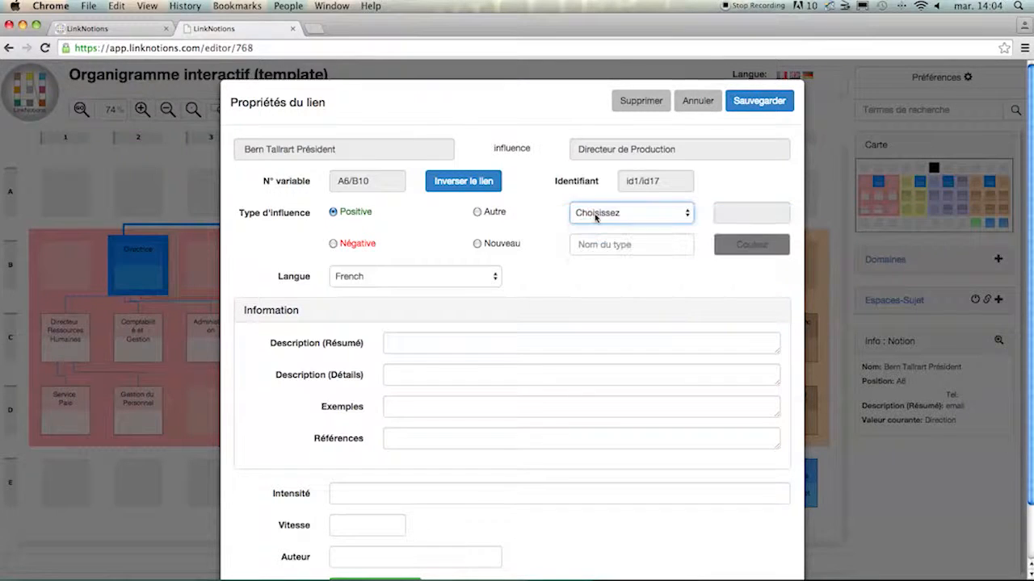
click(590, 244)
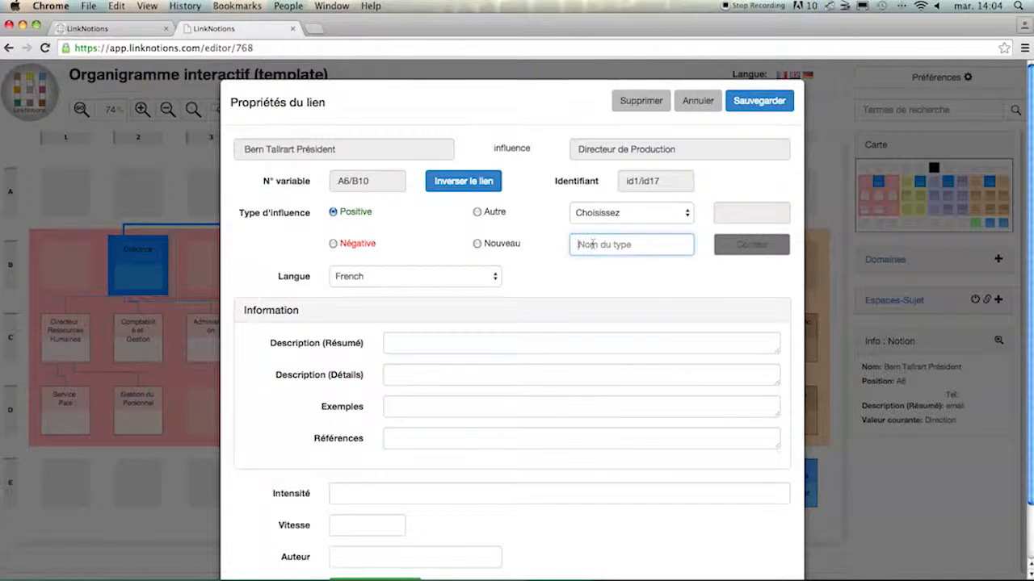
text(est père de)
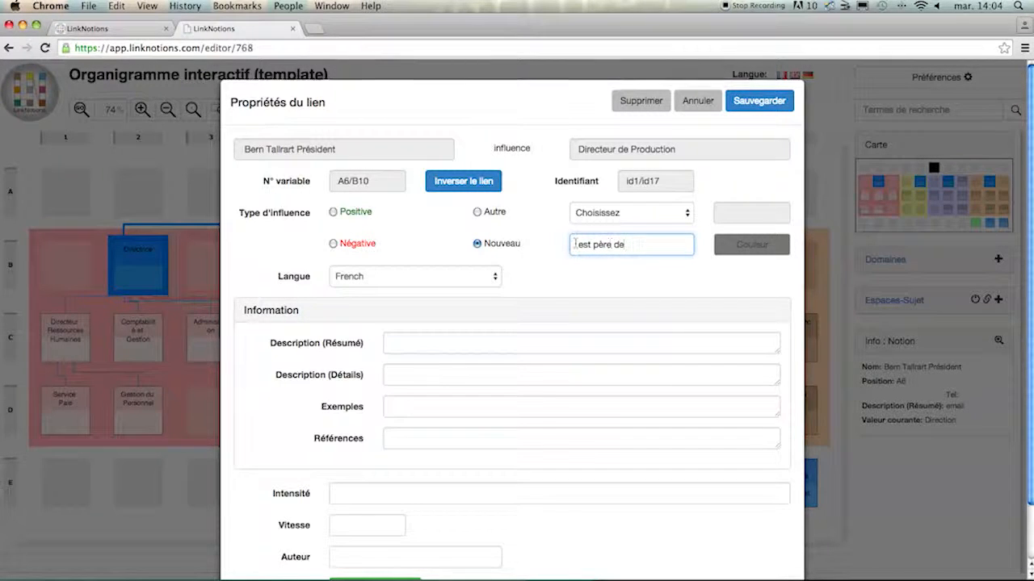
triple_click(609, 243)
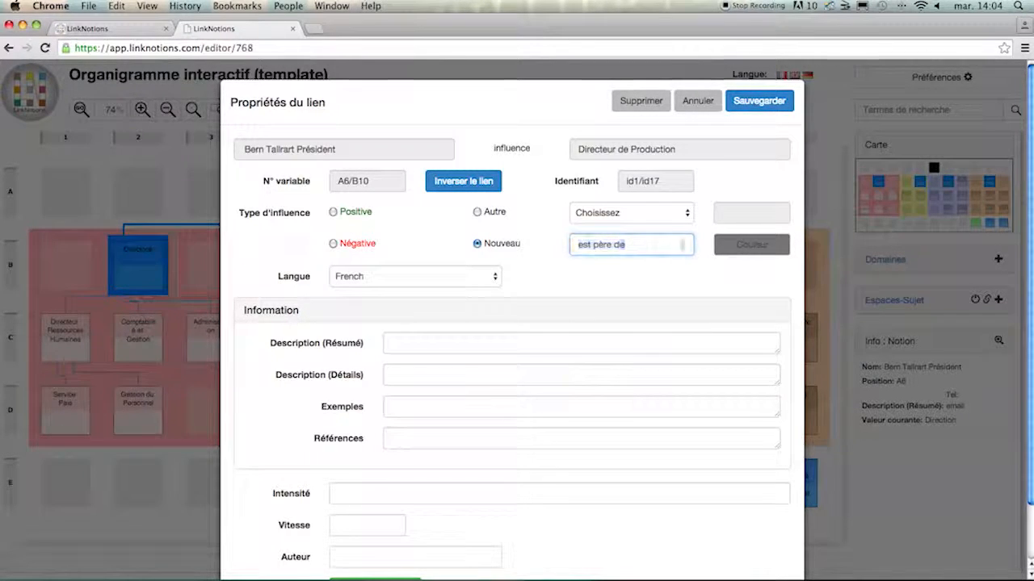
- Give the new "est père de" influence type a dark blue colour and save the link
click(742, 245)
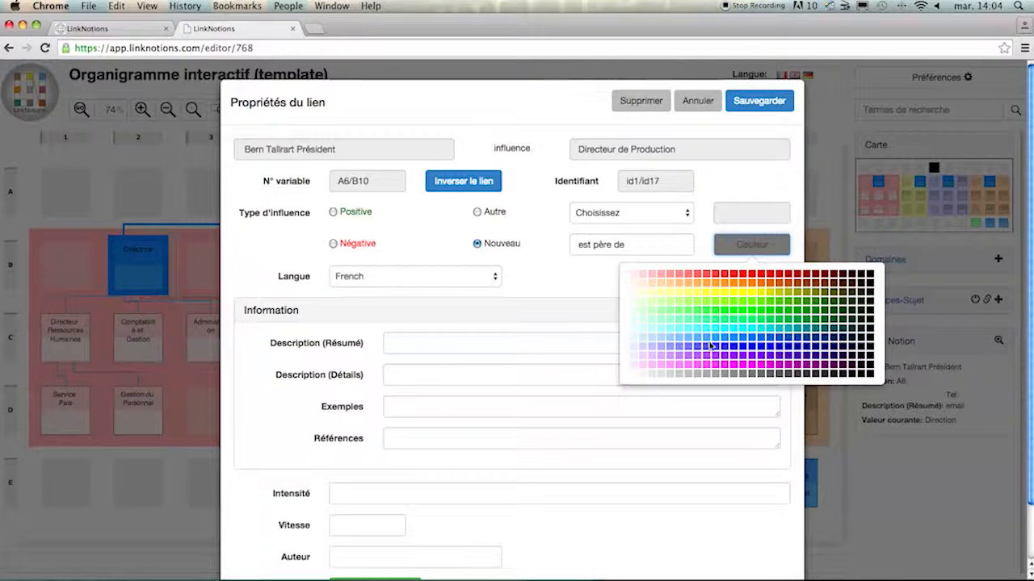
click(724, 346)
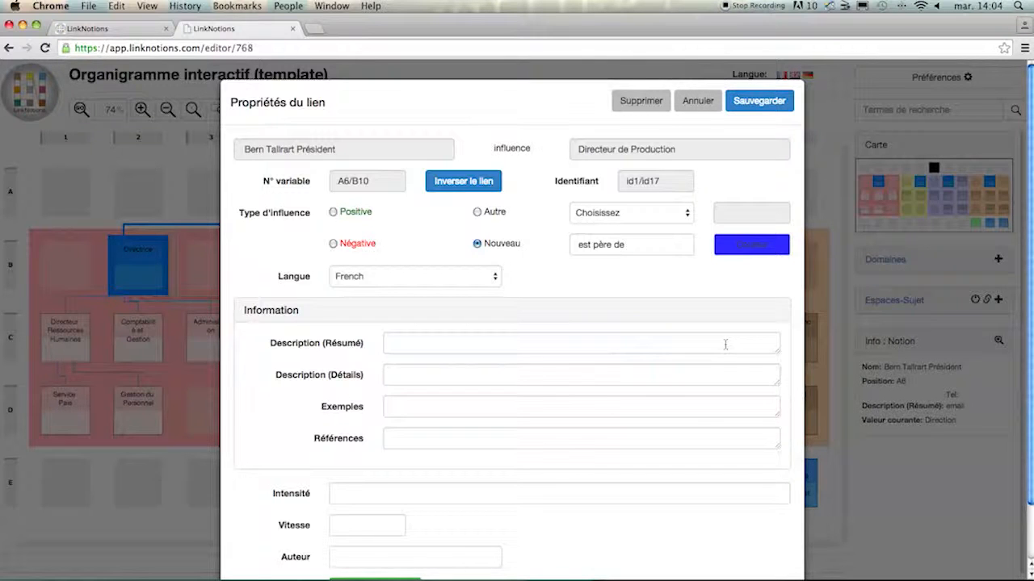
click(759, 100)
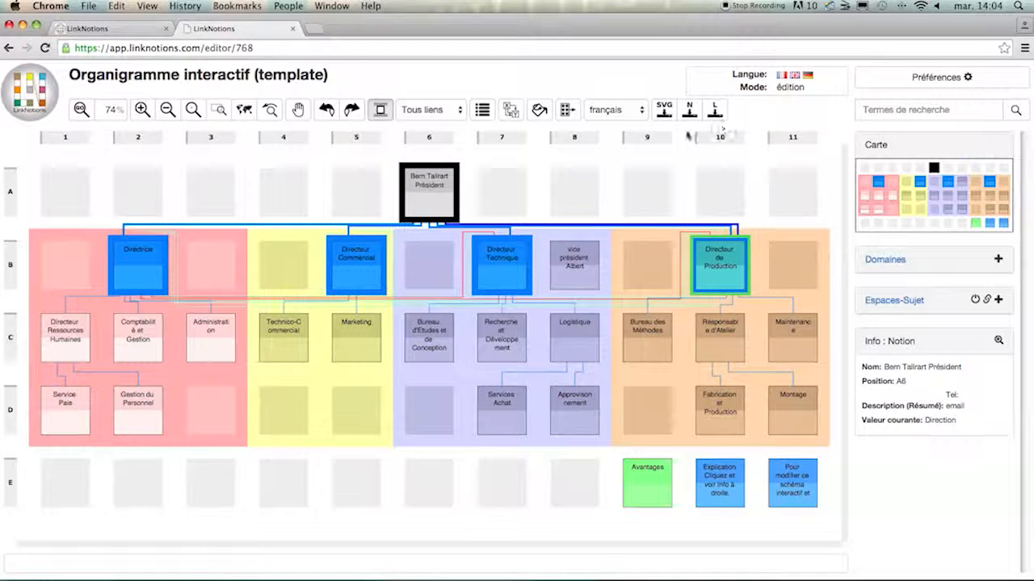
- Inspect the links between the president's notion and Directeur de Production, then clear the selection
mouse_move(428, 211)
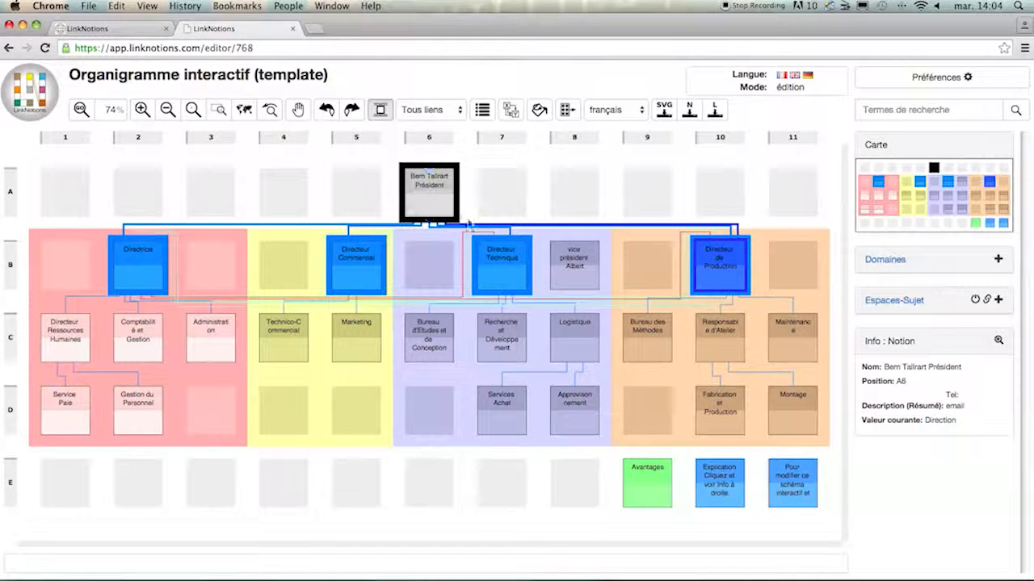
mouse_move(685, 231)
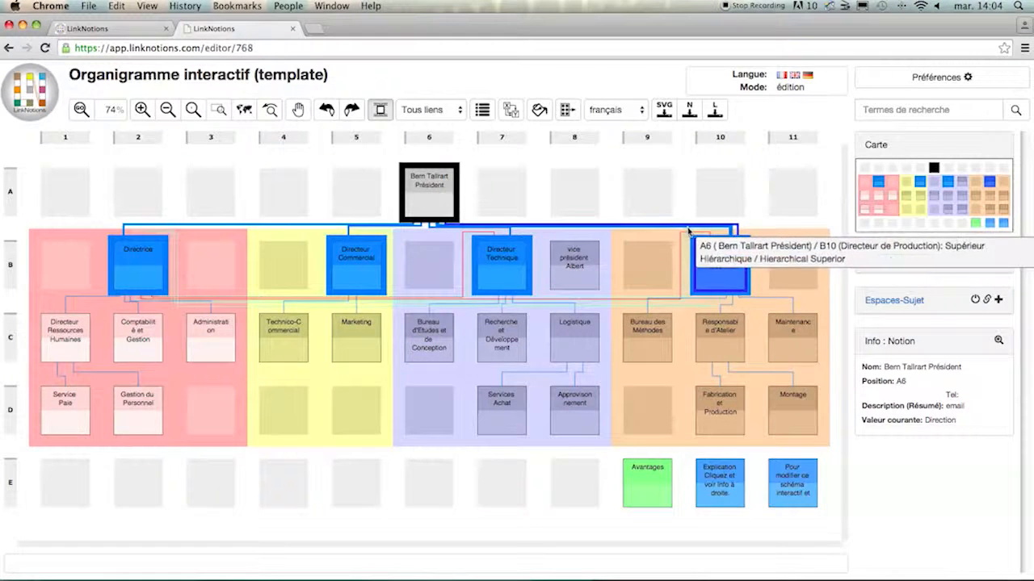
click(541, 200)
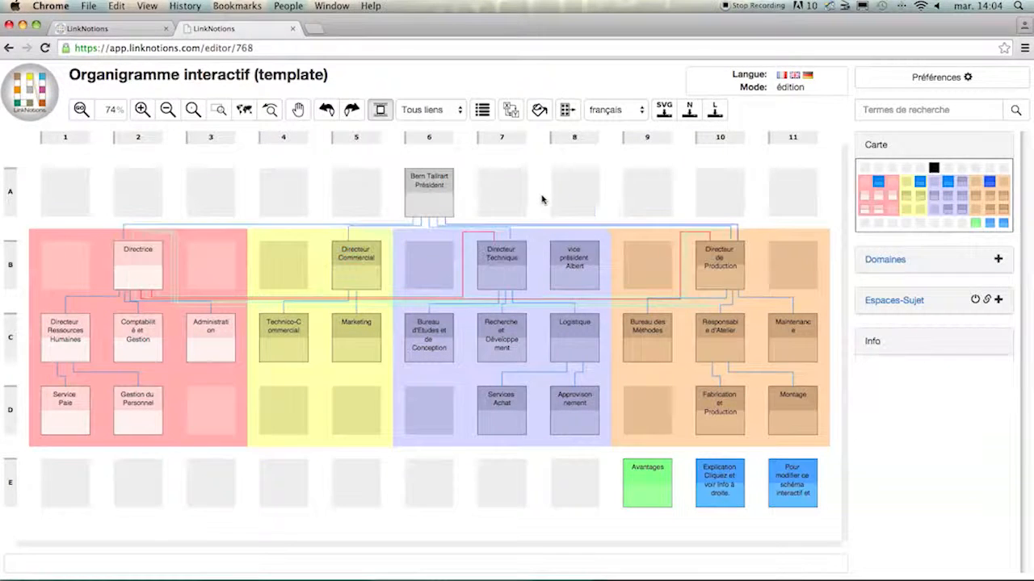
- Insert an empty column to the right of column 8 and delete that new column
click(577, 139)
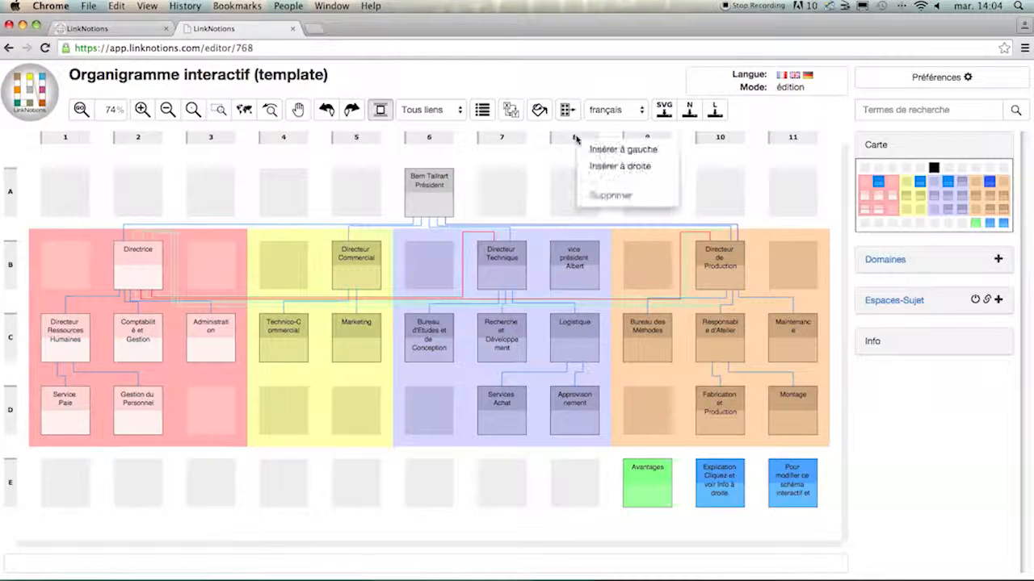
click(606, 167)
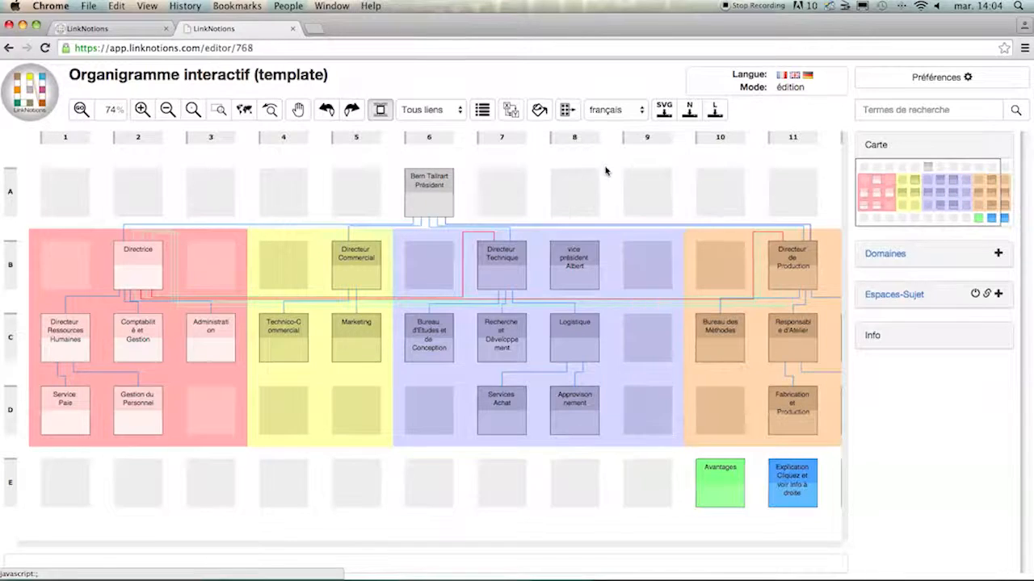
click(637, 141)
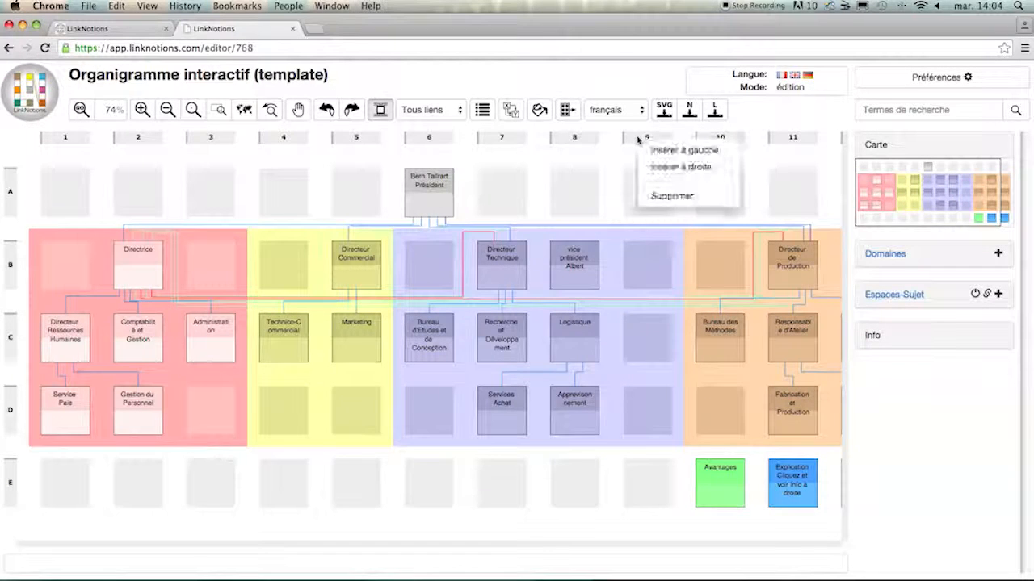
click(663, 196)
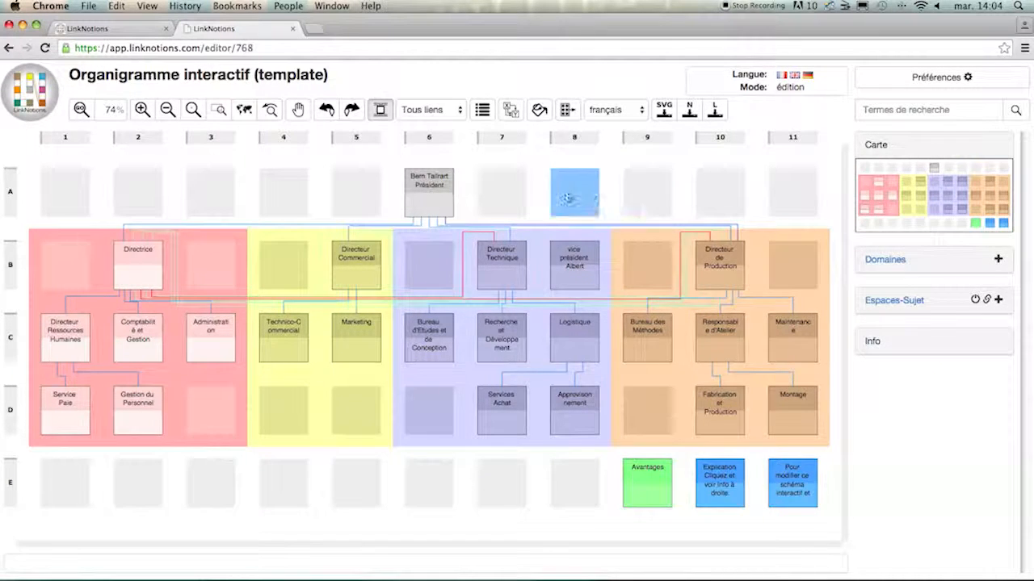
click(453, 186)
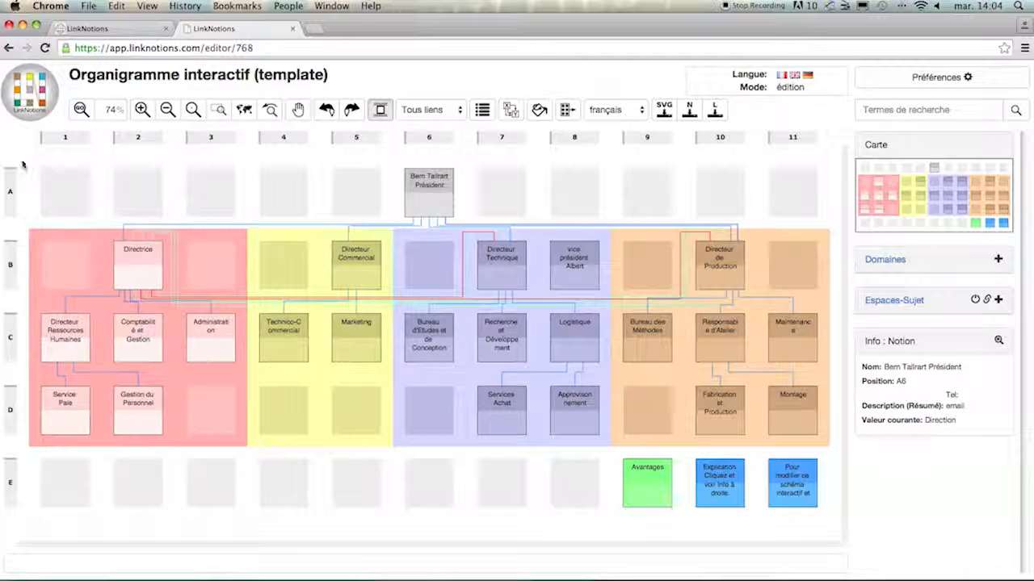
- Switch to the LinkNotions website and look through its information topics on films and Mode de fonctionnement
click(121, 29)
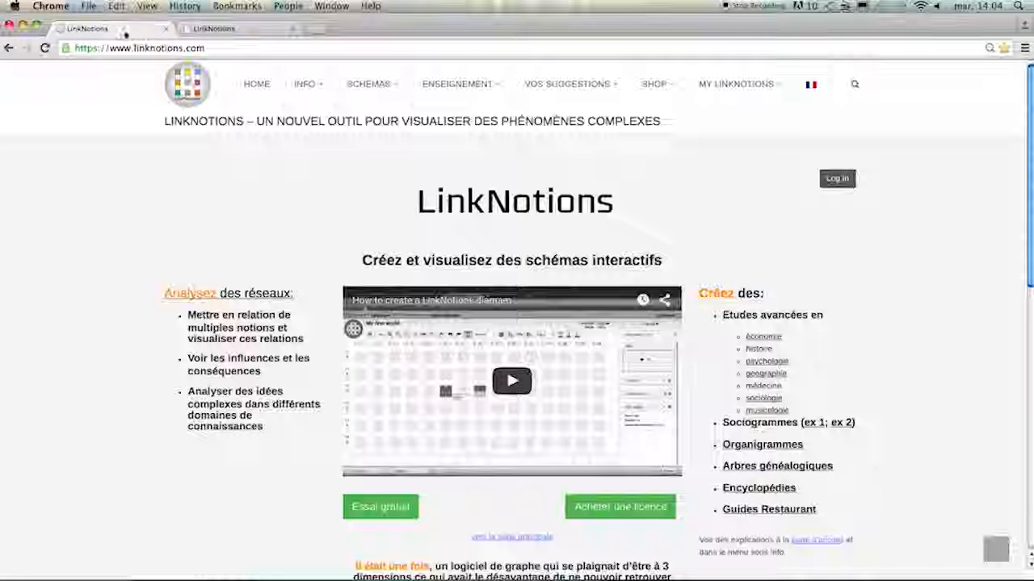
mouse_move(302, 83)
mouse_move(306, 121)
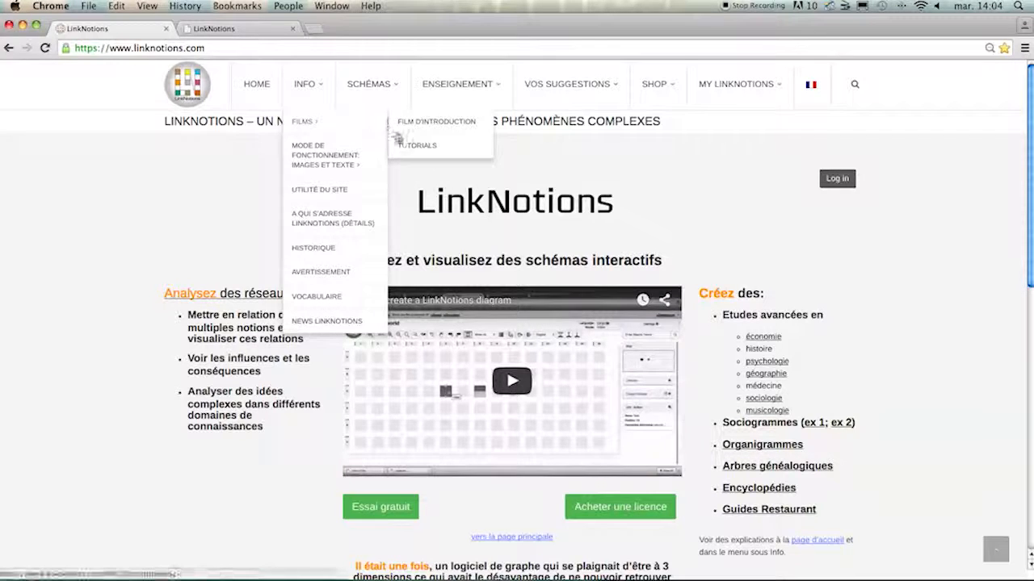
mouse_move(315, 151)
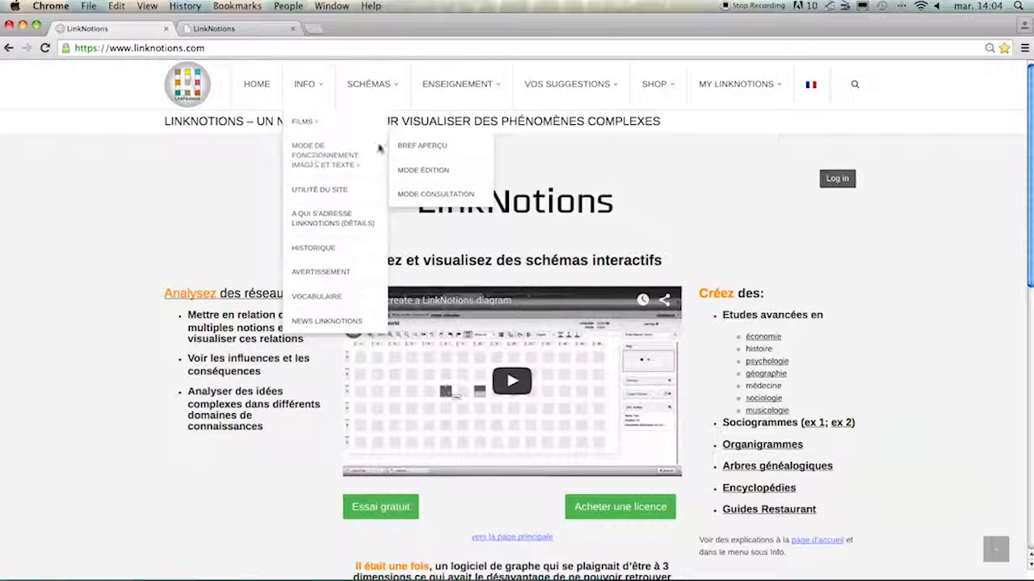